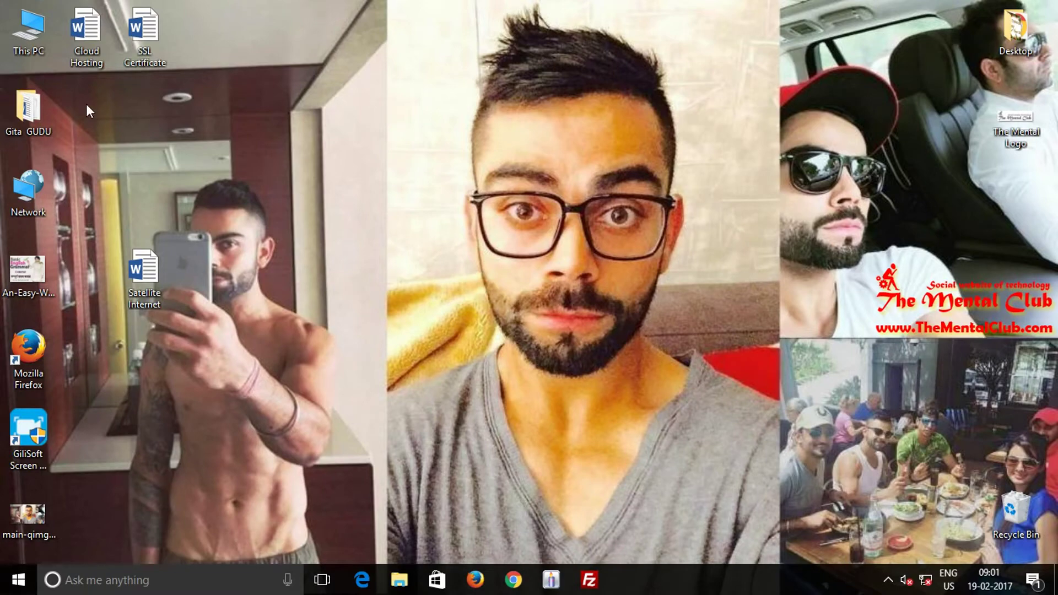
# Step: Launch Modem_installation from the modem's CD Drive (D:) via This PC
pyautogui.doubleClick(29, 33)
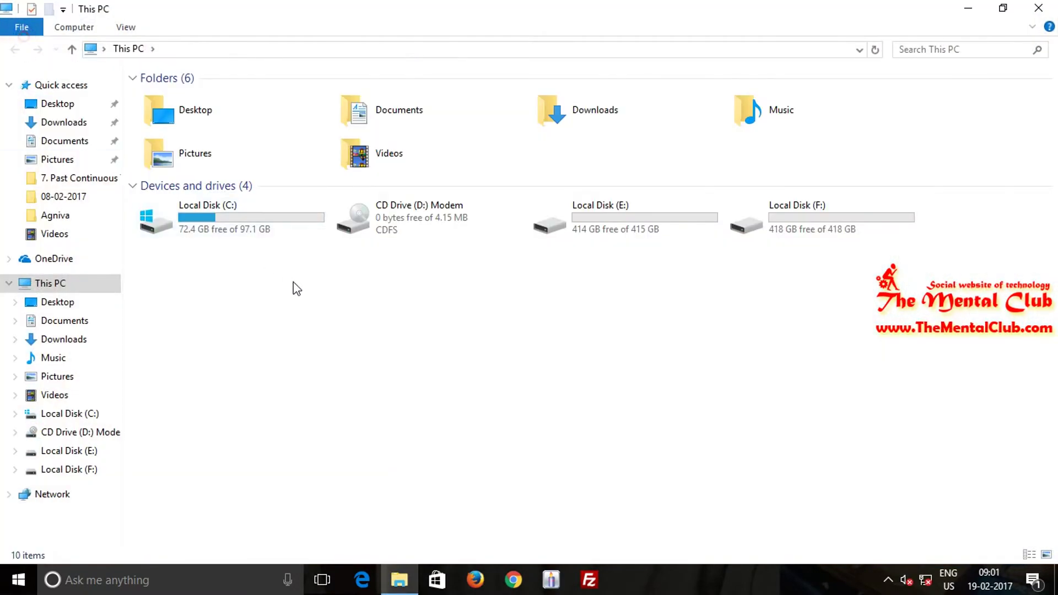
pyautogui.doubleClick(423, 217)
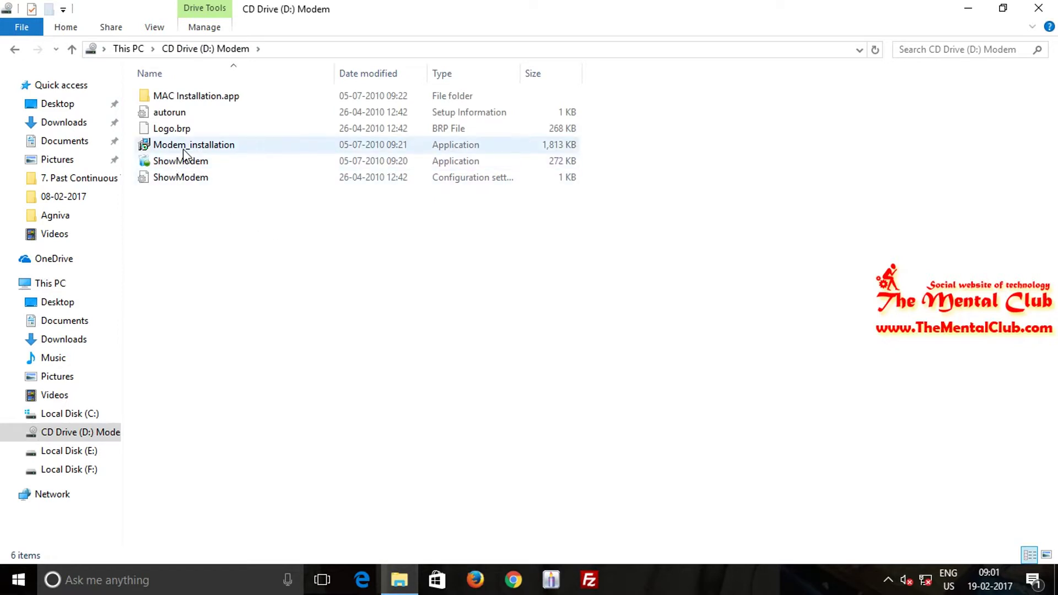
pyautogui.doubleClick(183, 147)
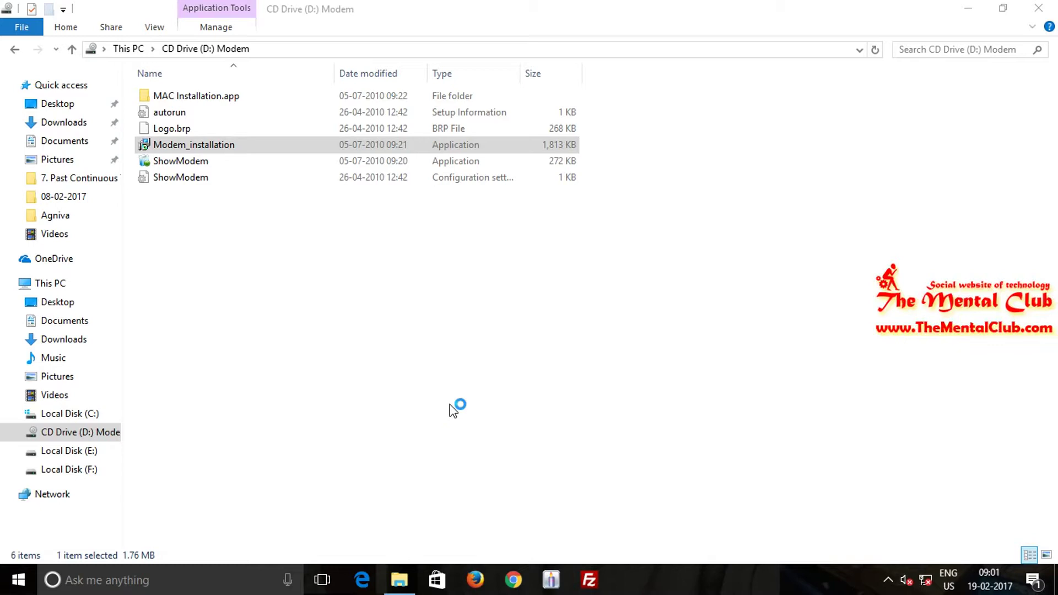
# Step: Run the setup wizard with the default folder and desktop icon kept, and install the USB Manager
pyautogui.click(617, 413)
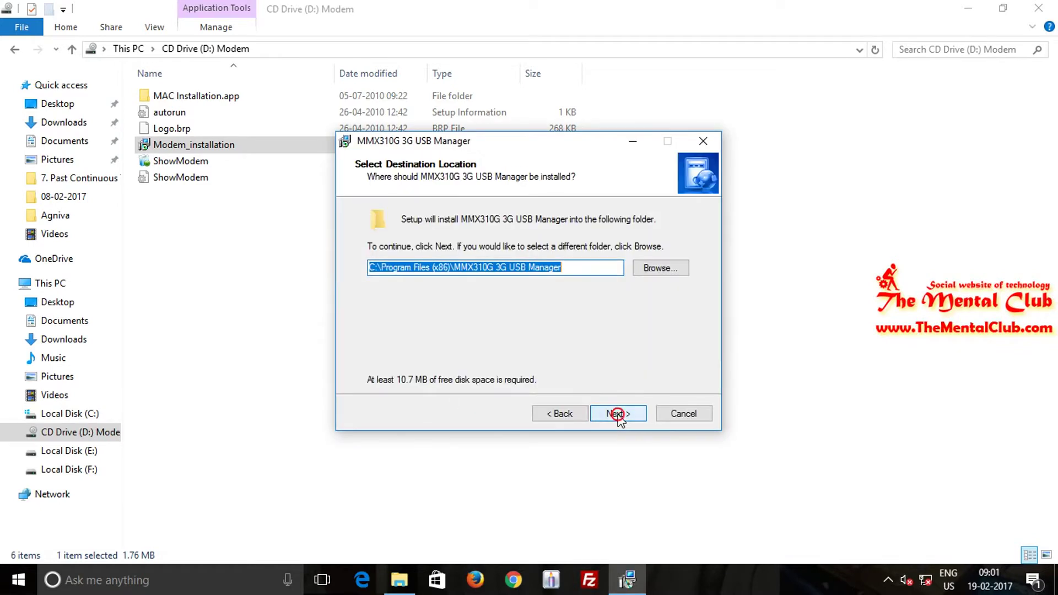
pyautogui.click(562, 414)
pyautogui.click(617, 413)
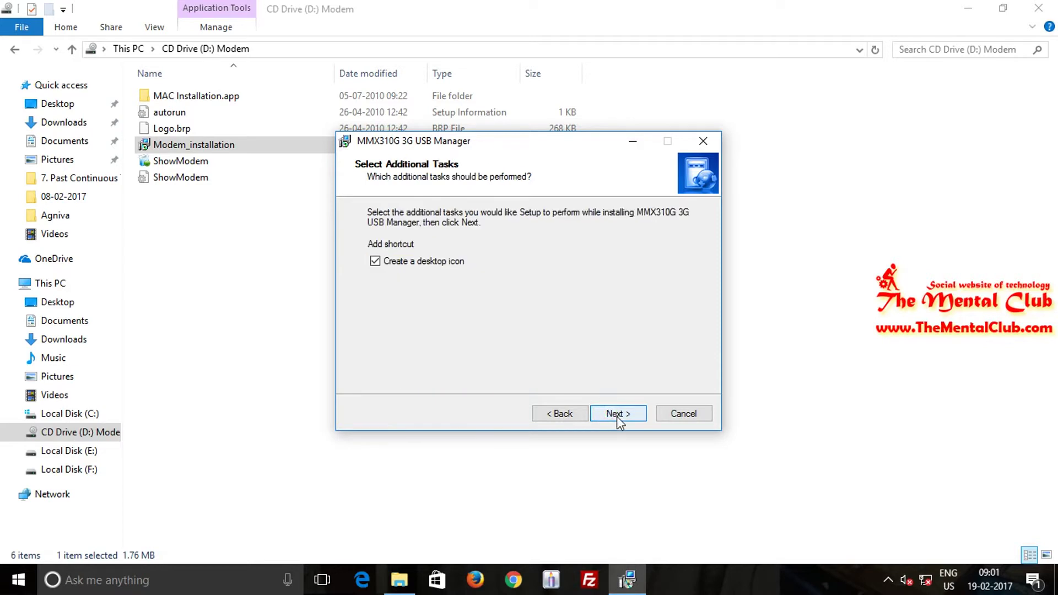
pyautogui.click(620, 416)
pyautogui.click(619, 419)
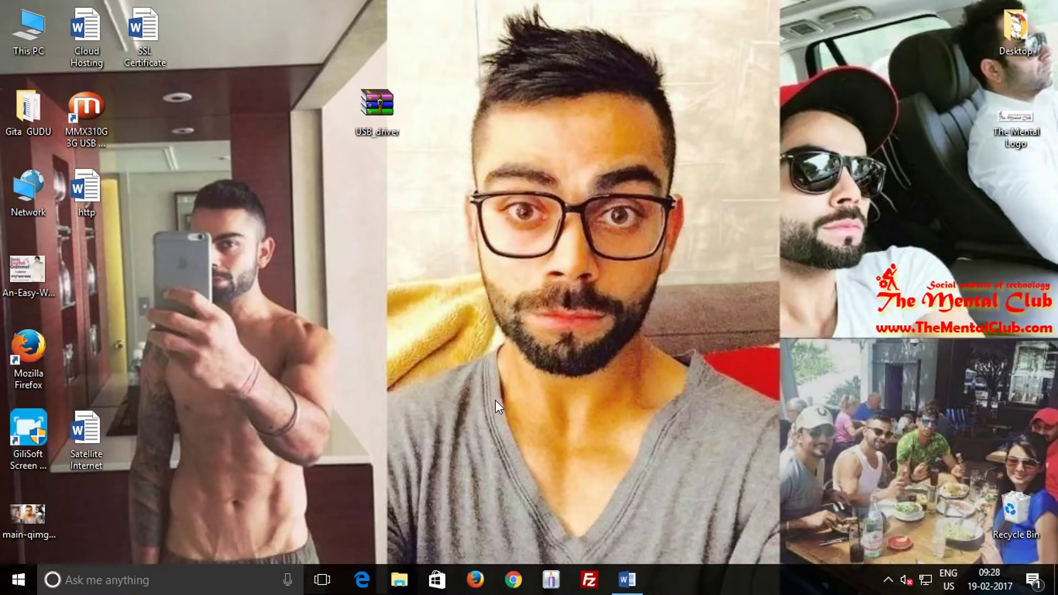
# Step: Start MMX310G 3G USB Manager from its desktop shortcut, which reports No Device, and move windows aside
pyautogui.doubleClick(102, 128)
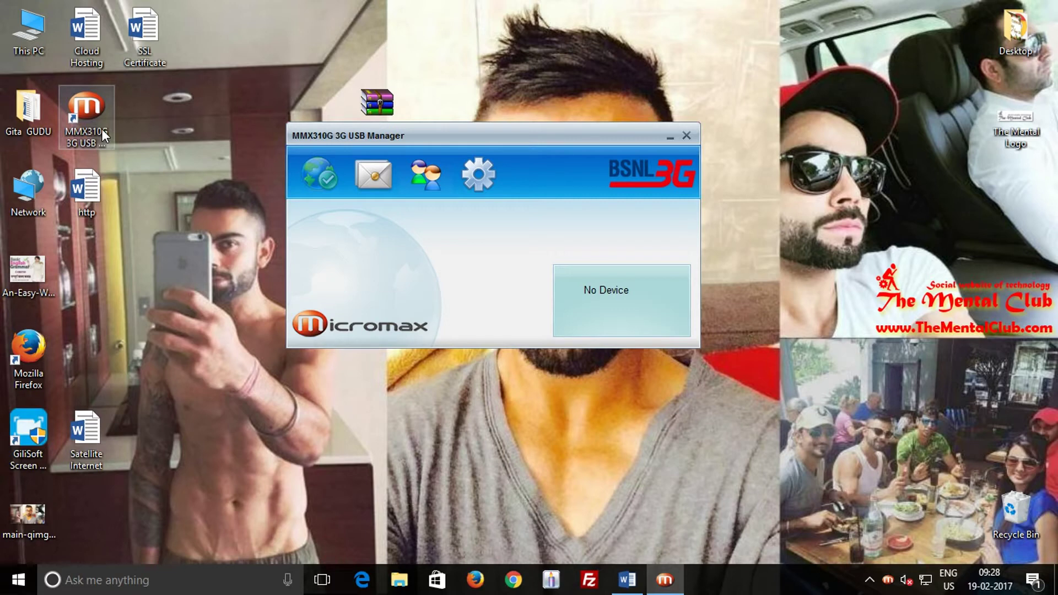
pyautogui.moveTo(507, 136); pyautogui.dragTo(657, 155)
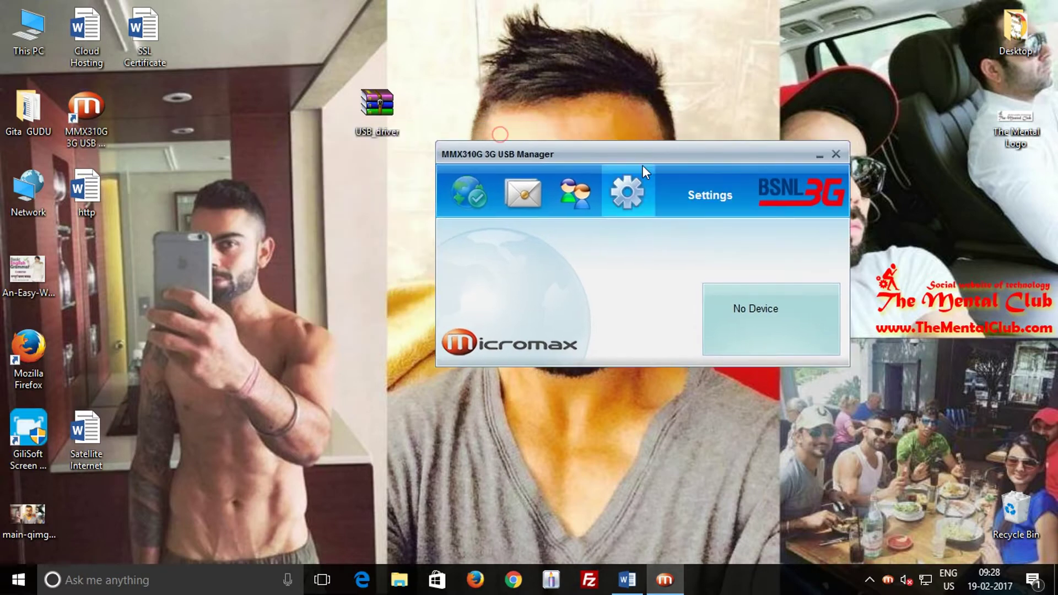
pyautogui.moveTo(376, 107); pyautogui.dragTo(364, 132)
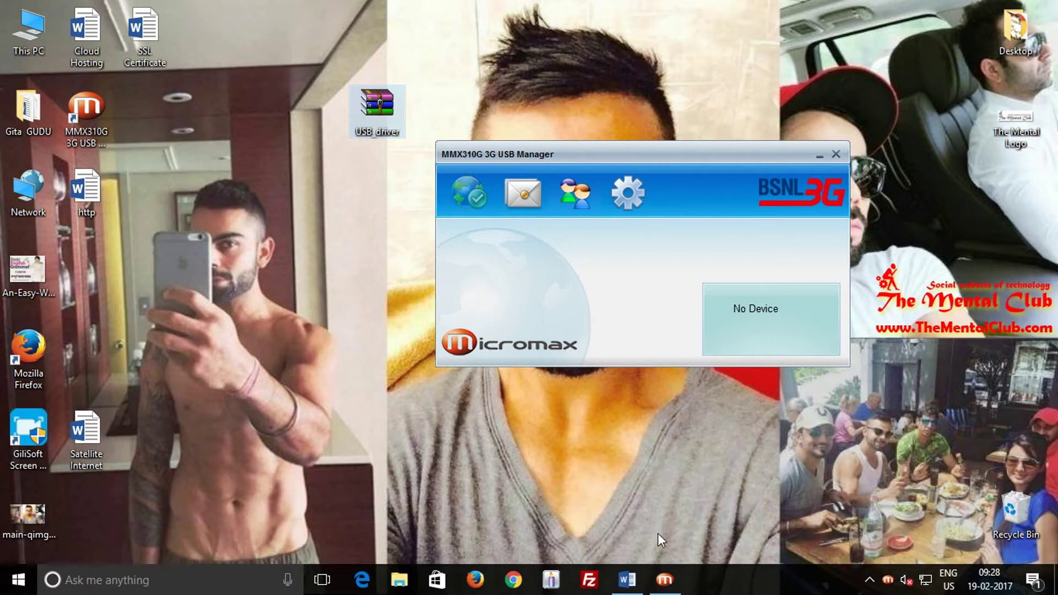
# Step: Review the Micromax USB driver download link in the http Word document, then minimize Word
pyautogui.click(627, 580)
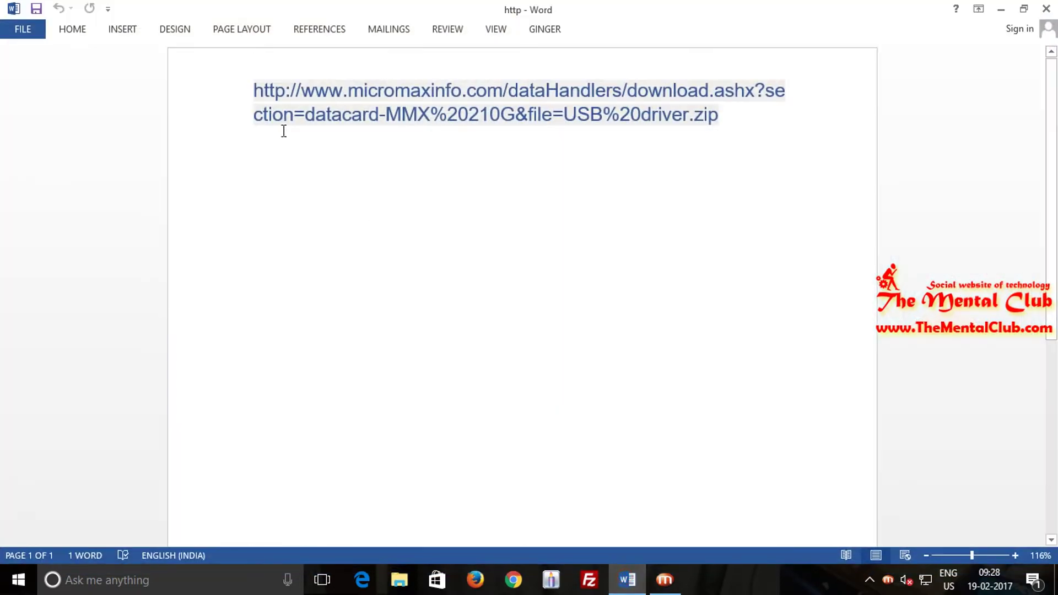
pyautogui.moveTo(251, 89); pyautogui.dragTo(398, 133)
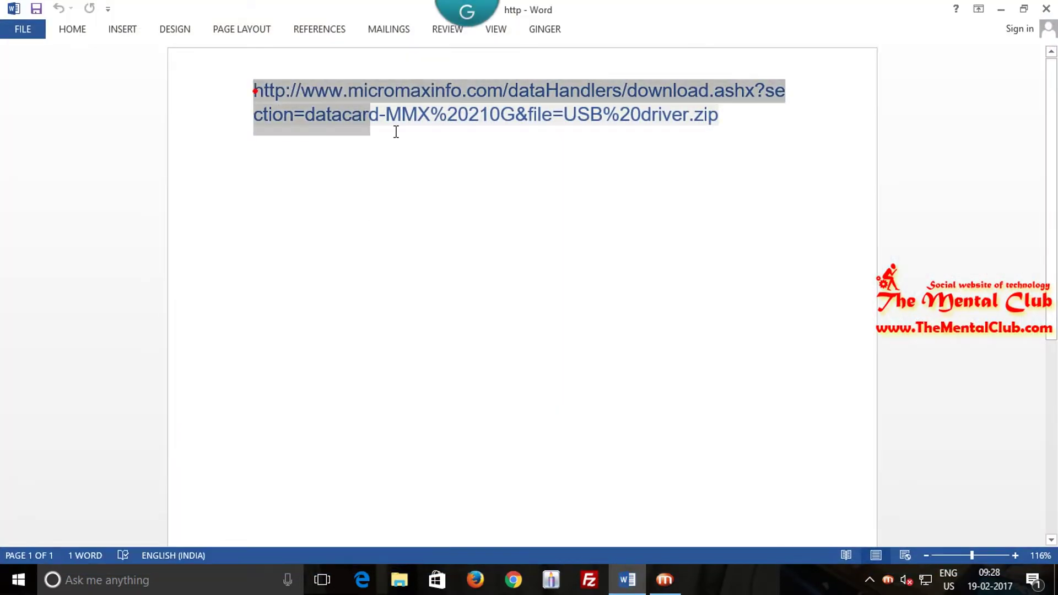
pyautogui.click(554, 208)
pyautogui.moveTo(721, 115); pyautogui.dragTo(232, 85)
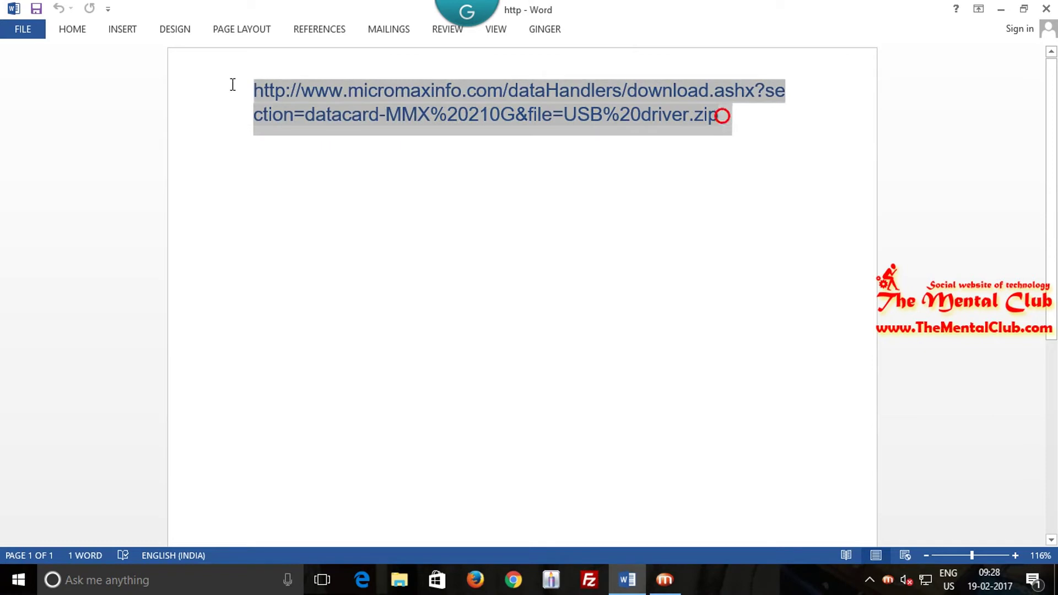
pyautogui.click(425, 214)
pyautogui.click(754, 121)
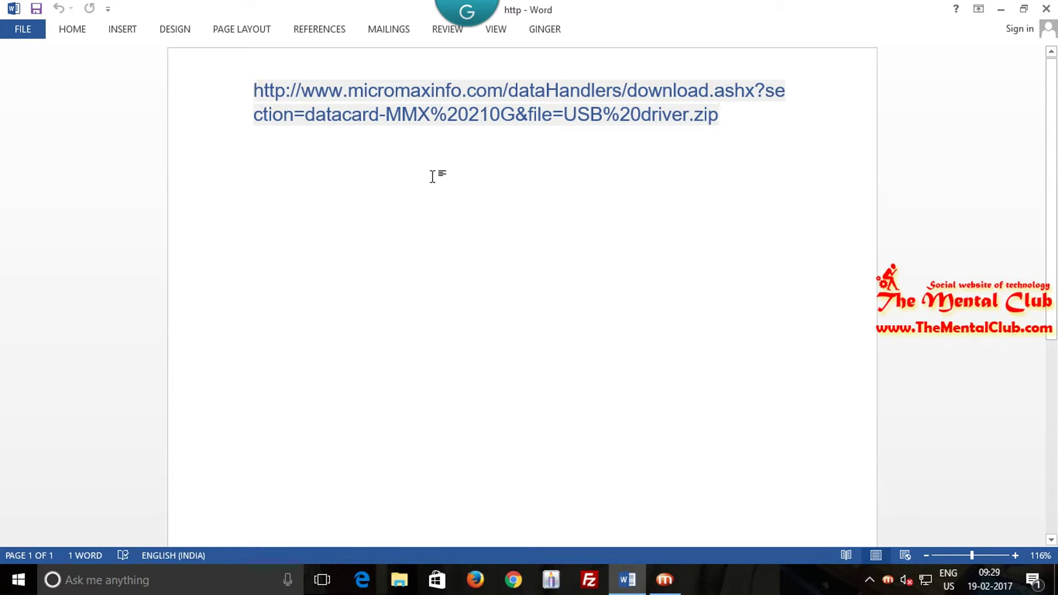
pyautogui.click(999, 9)
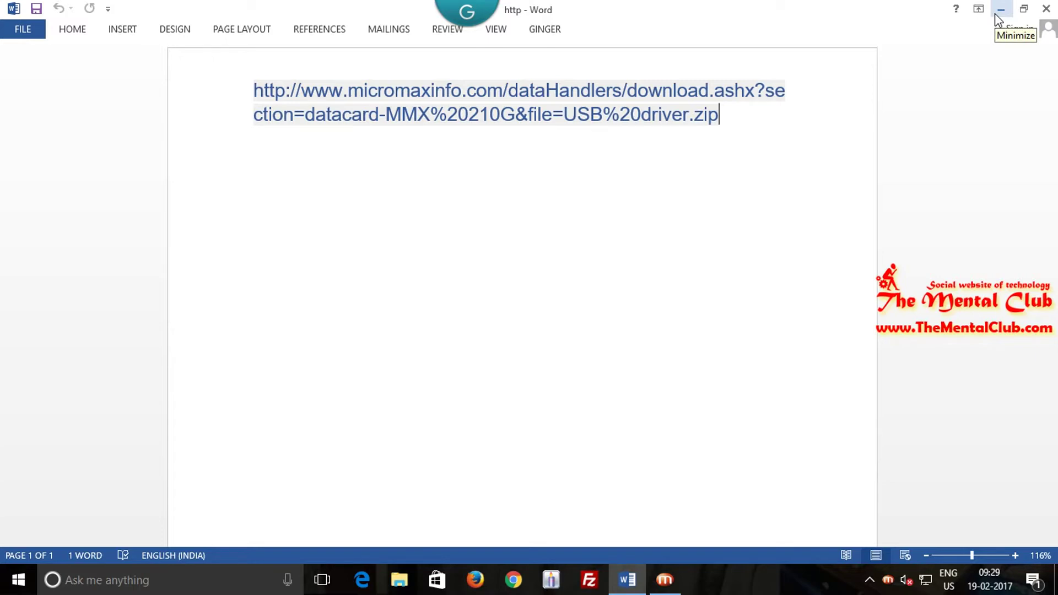
pyautogui.click(999, 10)
# Step: Extract the USB_driver archive on the desktop into a folder and open it
pyautogui.click(377, 112)
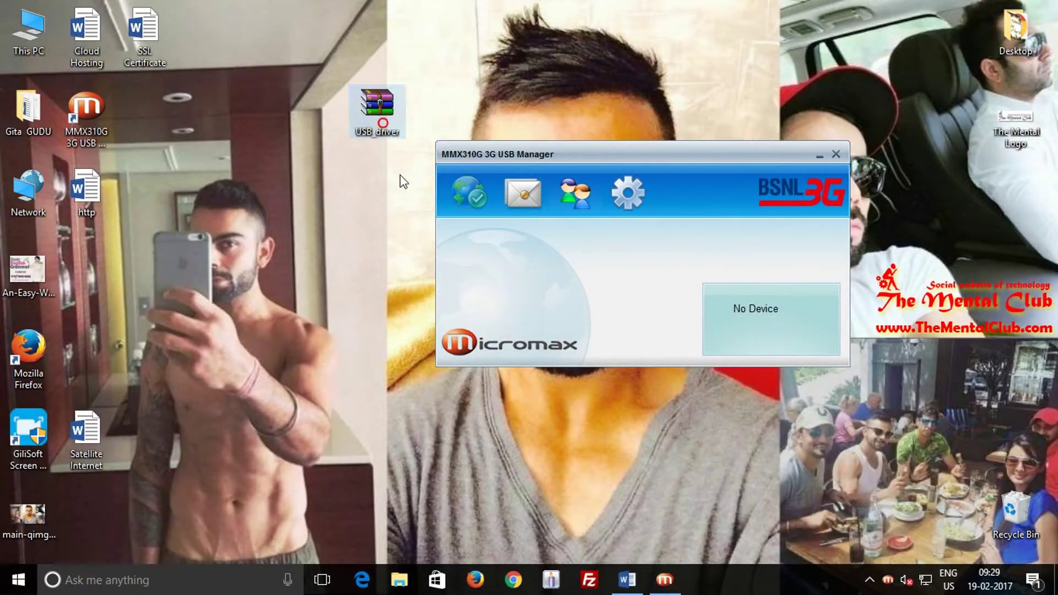
pyautogui.rightClick(381, 124)
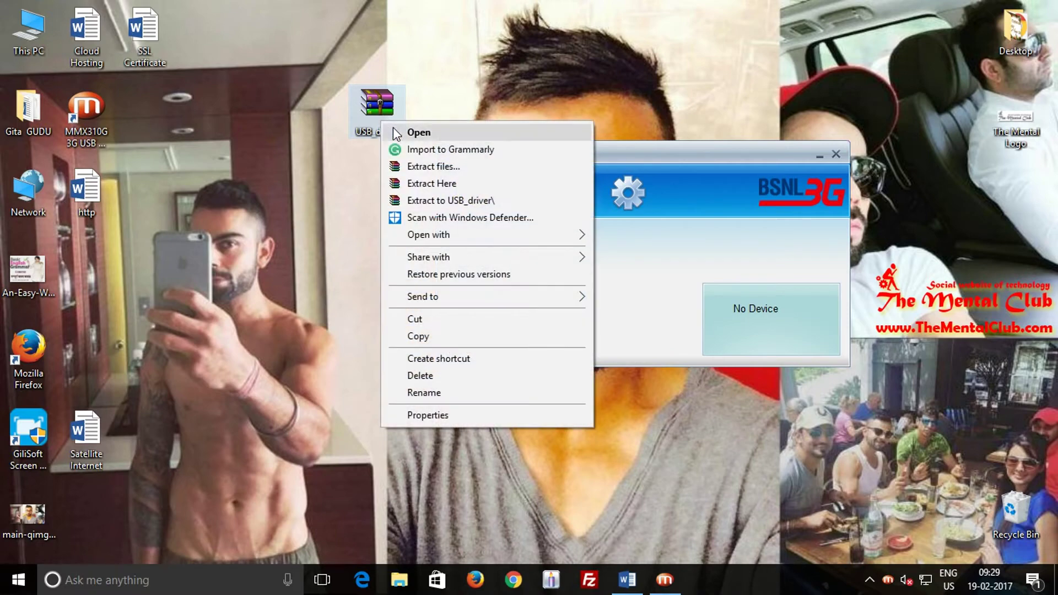
pyautogui.click(431, 201)
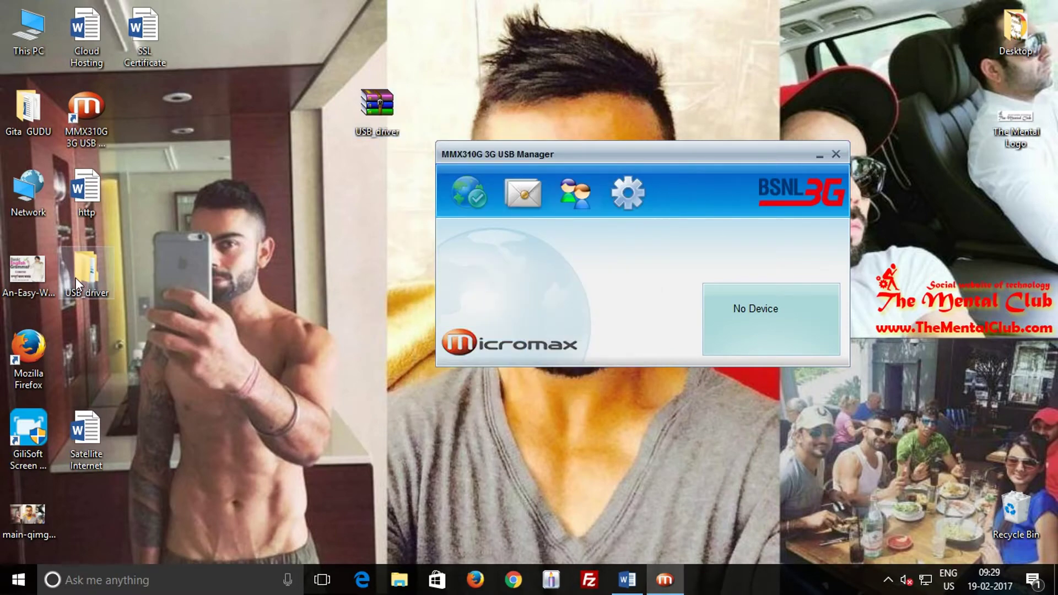
pyautogui.doubleClick(87, 277)
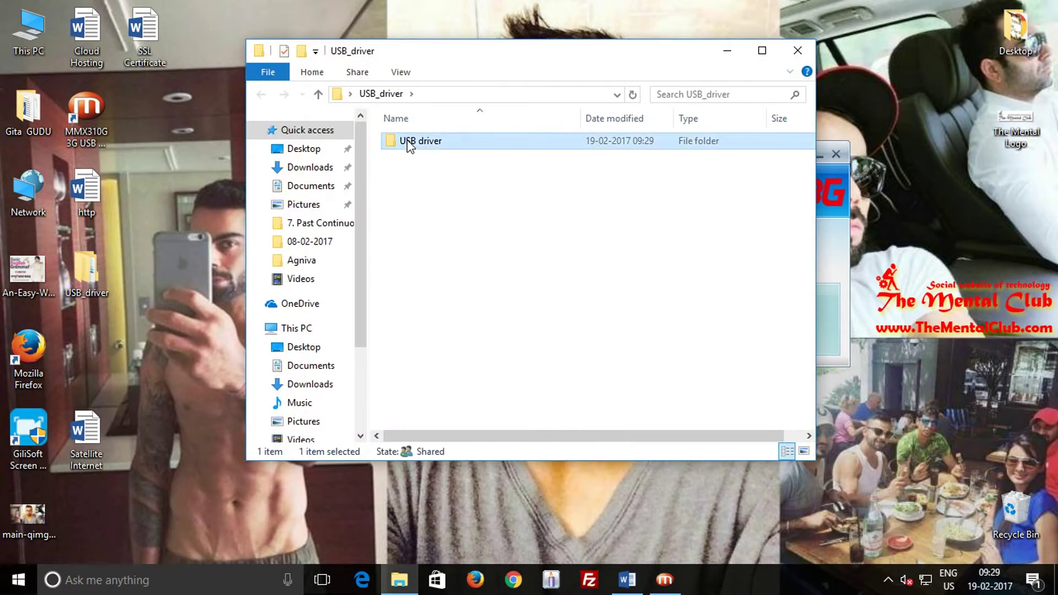
# Step: Go into the SCIUSB2SERIAL-driver x64 folder and run through the driver installation wizard
pyautogui.doubleClick(419, 141)
pyautogui.click(440, 145)
pyautogui.doubleClick(441, 145)
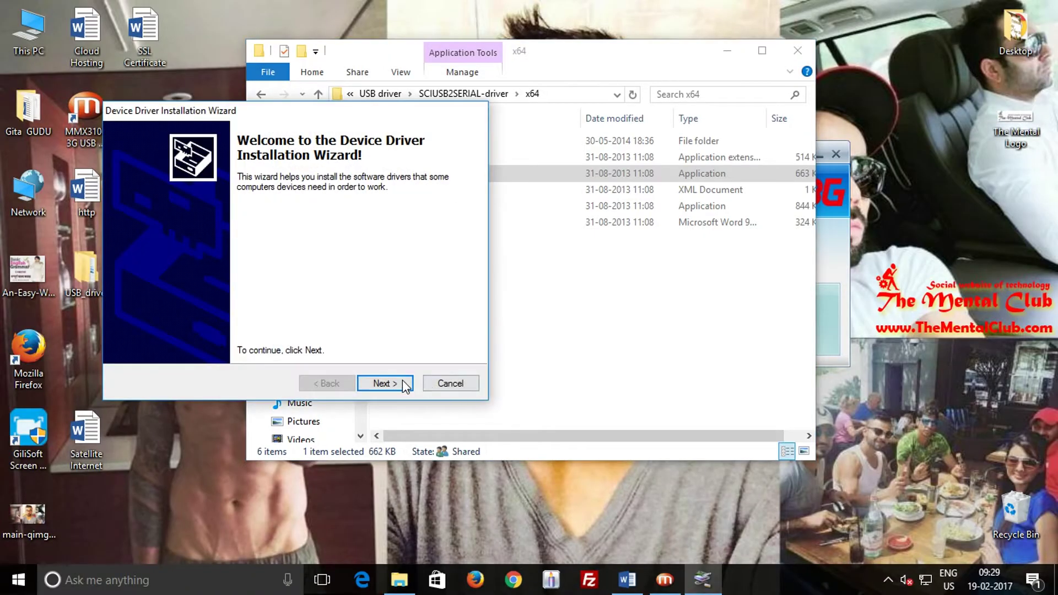
pyautogui.click(382, 383)
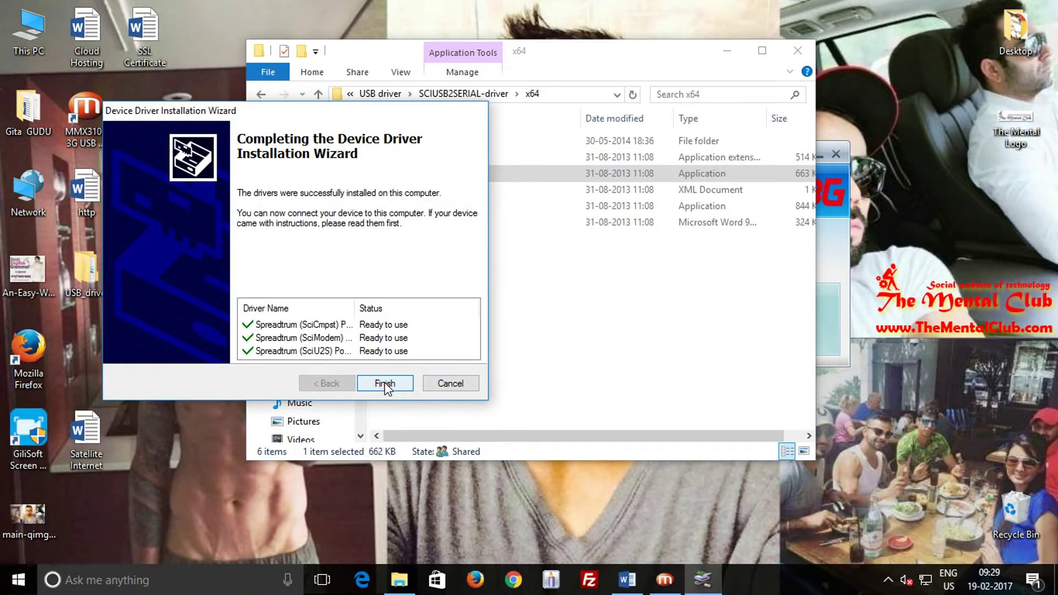
pyautogui.click(381, 384)
# Step: Try the x86 DPInst installer, dismiss its 64-bit version error, and return to the x64 folder
pyautogui.click(457, 374)
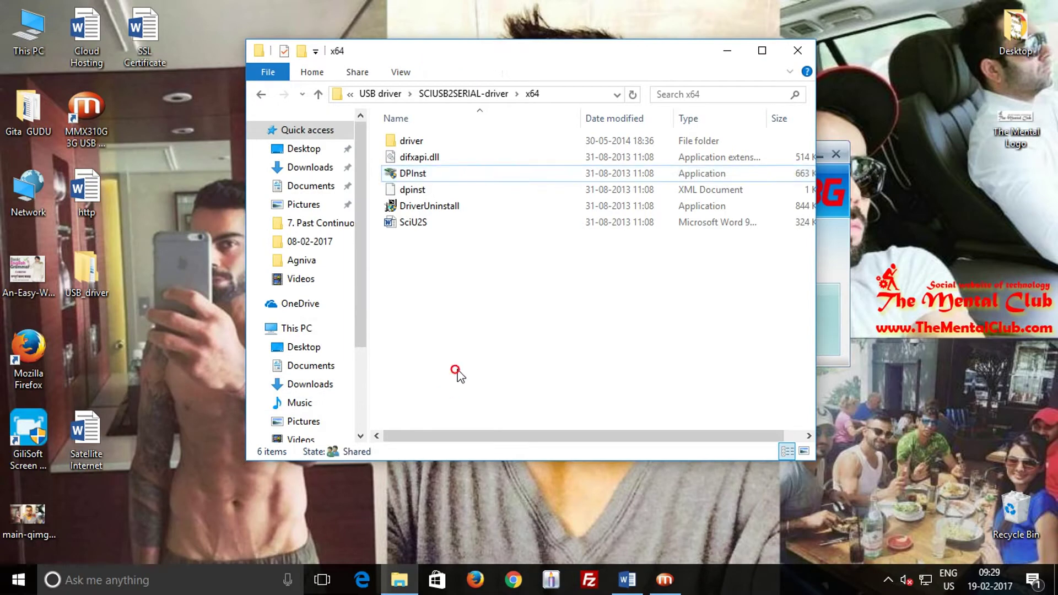
pyautogui.click(317, 94)
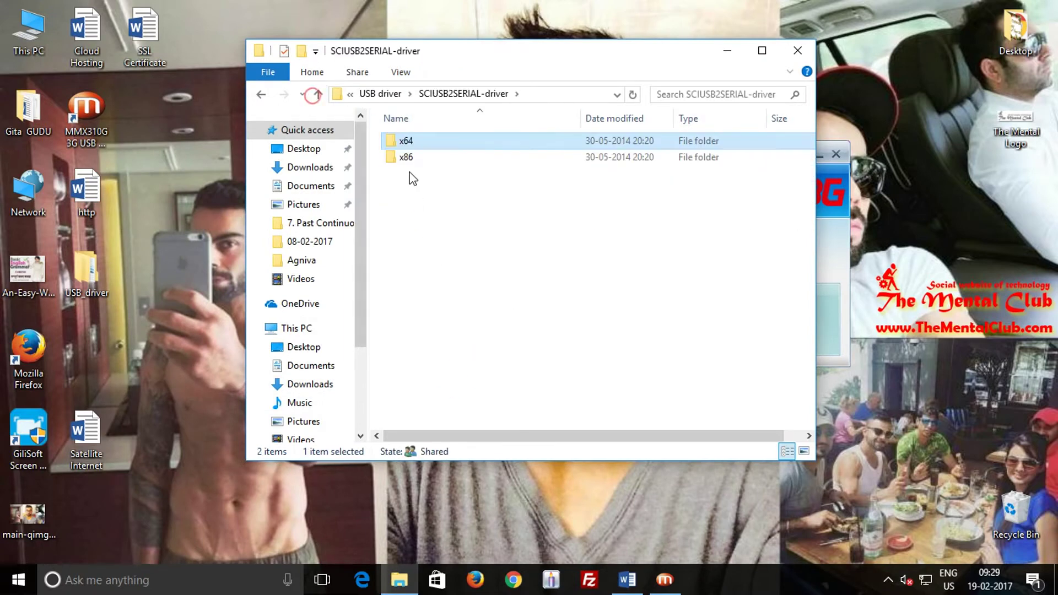
pyautogui.doubleClick(411, 157)
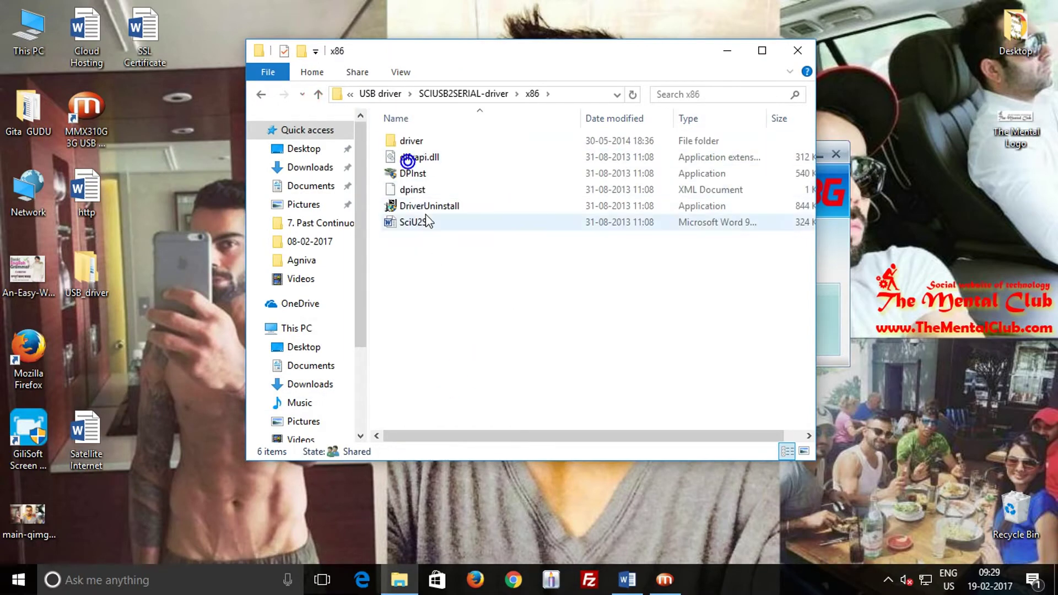
pyautogui.click(413, 173)
pyautogui.doubleClick(414, 173)
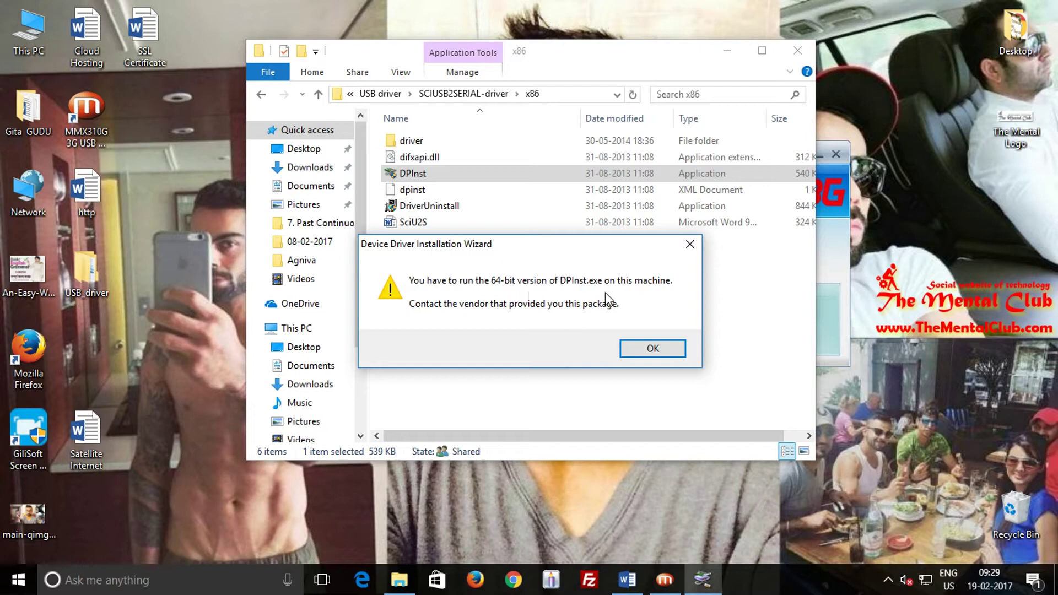
pyautogui.click(652, 348)
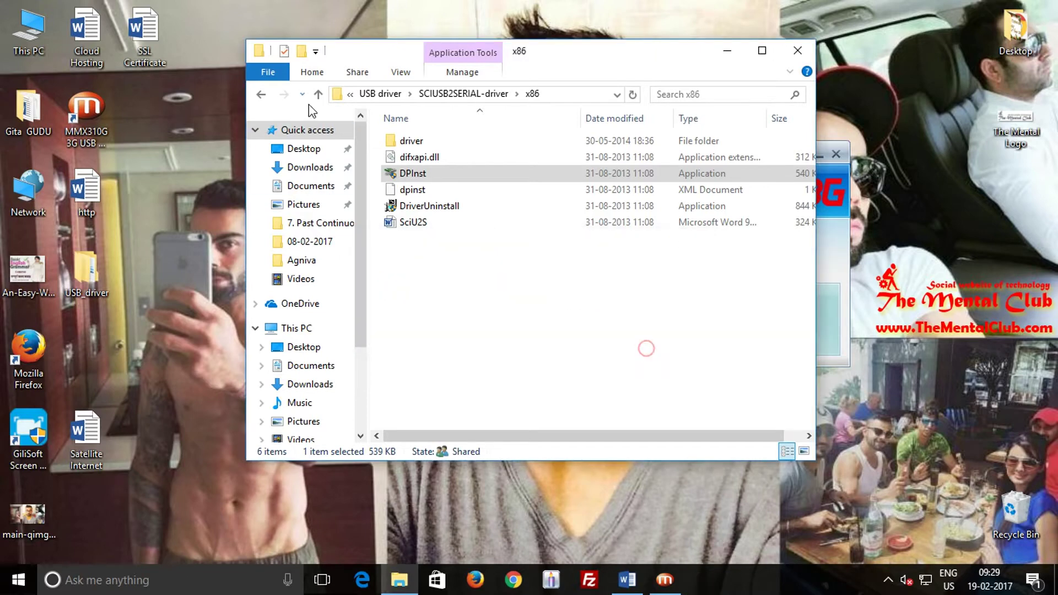
pyautogui.click(318, 94)
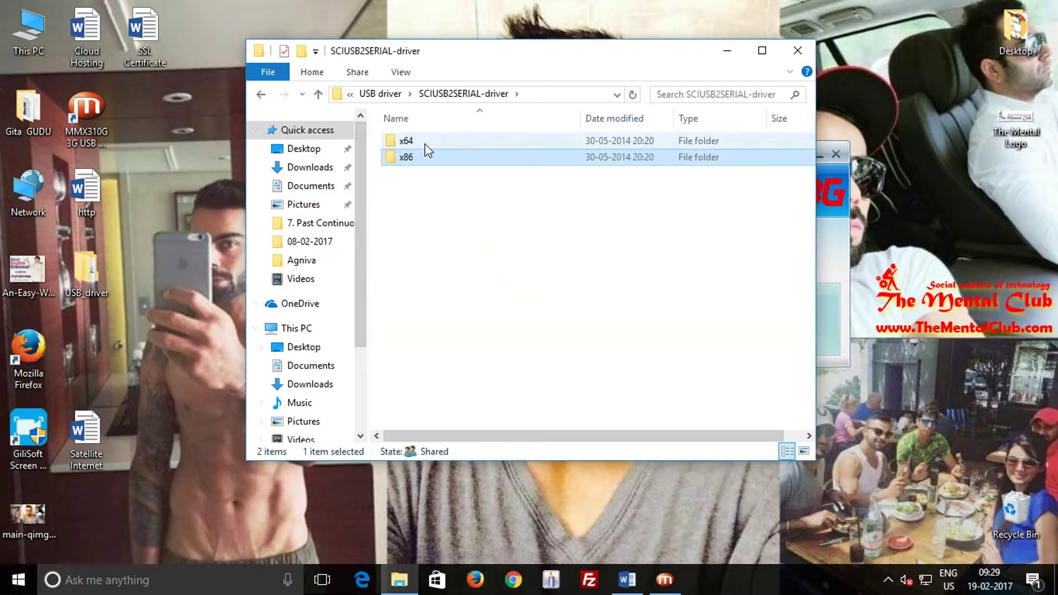
pyautogui.doubleClick(407, 140)
# Step: Check the System type in This PC Properties to confirm Windows is 64-bit
pyautogui.click(28, 42)
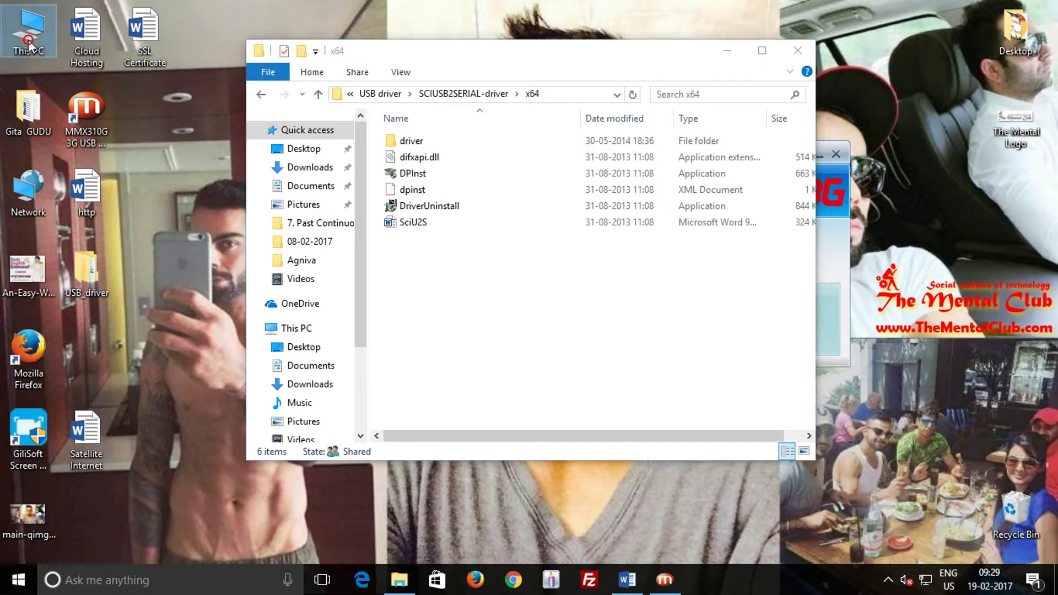
pyautogui.rightClick(29, 42)
pyautogui.click(111, 223)
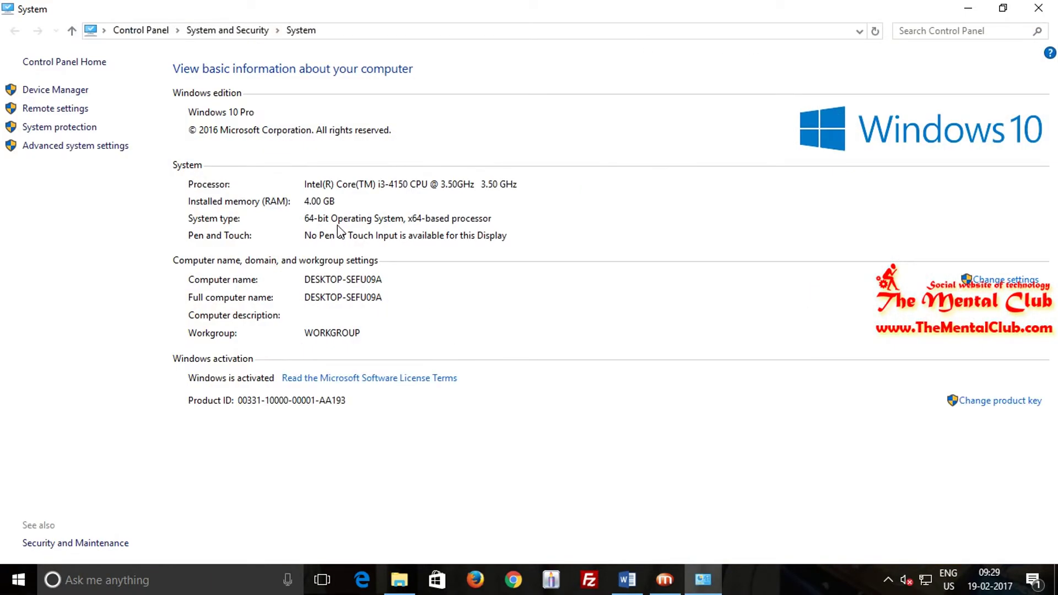
pyautogui.click(1038, 8)
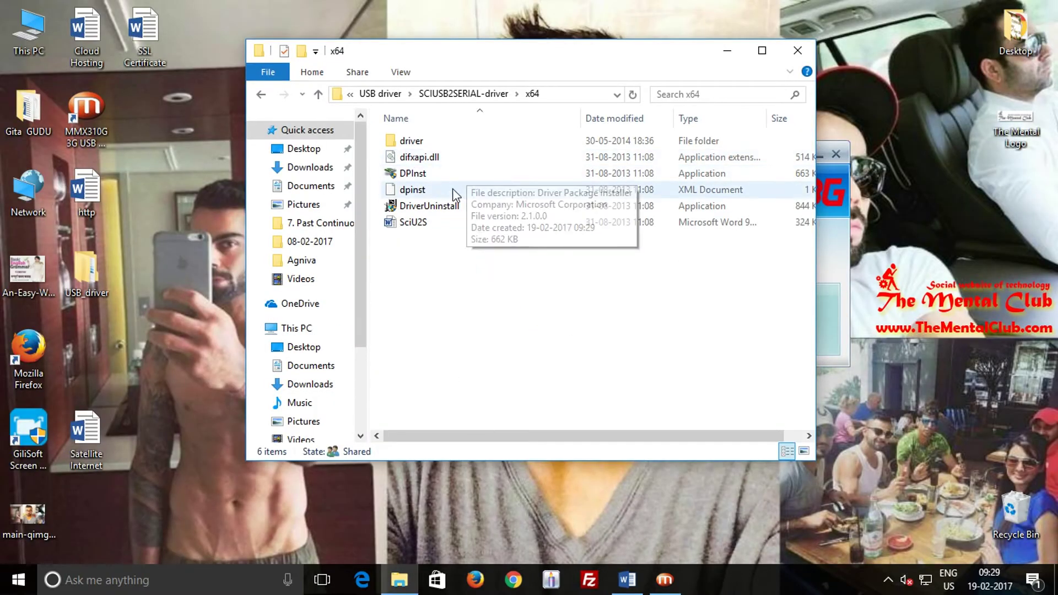
# Step: Enter the x64 driver subfolder and select all nine driver files
pyautogui.click(417, 158)
pyautogui.rightClick(430, 159)
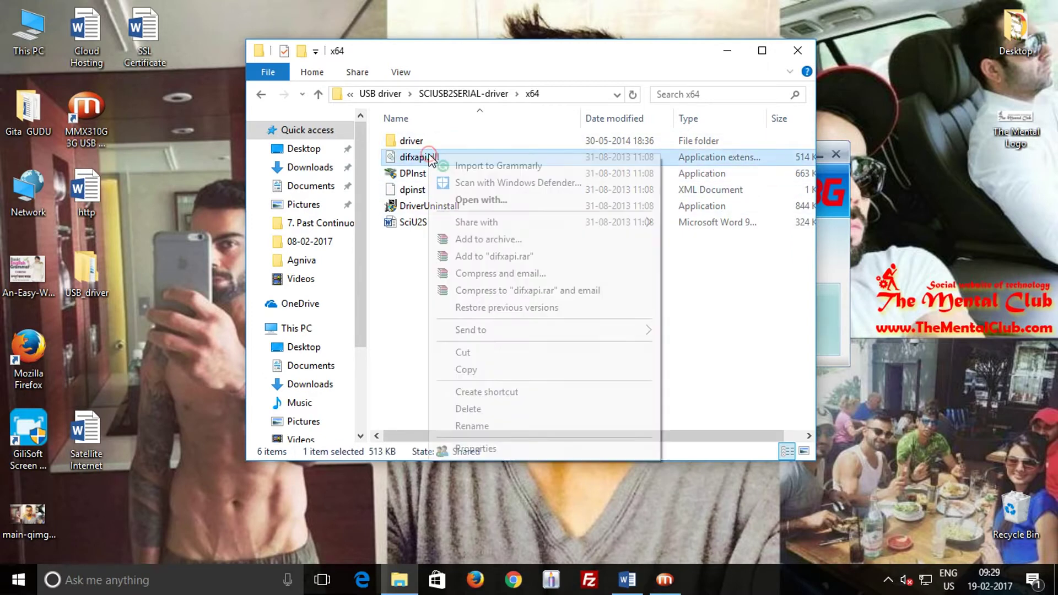
pyautogui.click(404, 324)
pyautogui.doubleClick(412, 141)
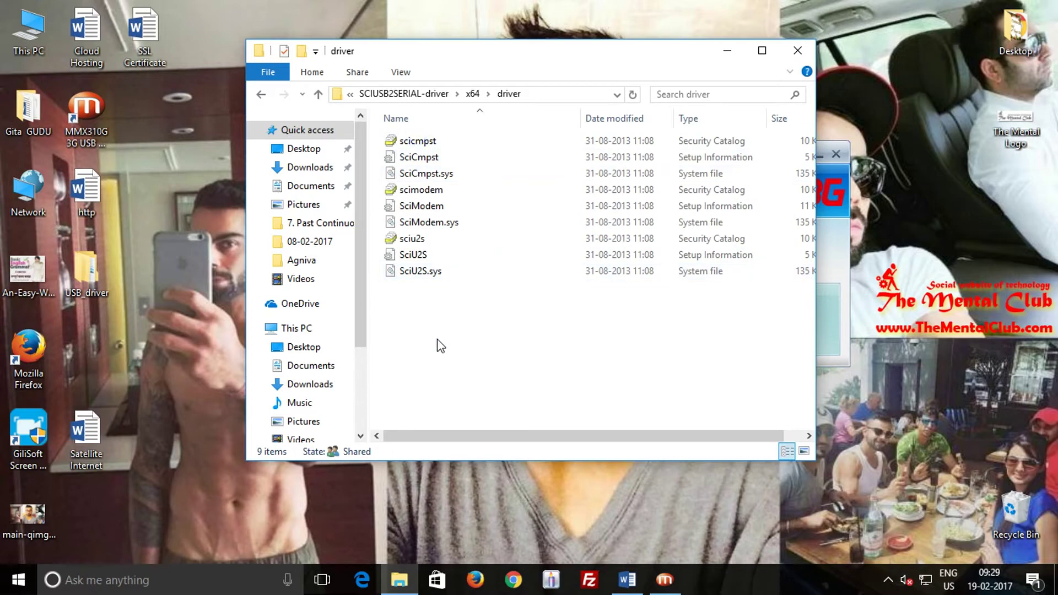
pyautogui.moveTo(441, 345); pyautogui.dragTo(446, 145)
pyautogui.rightClick(448, 157)
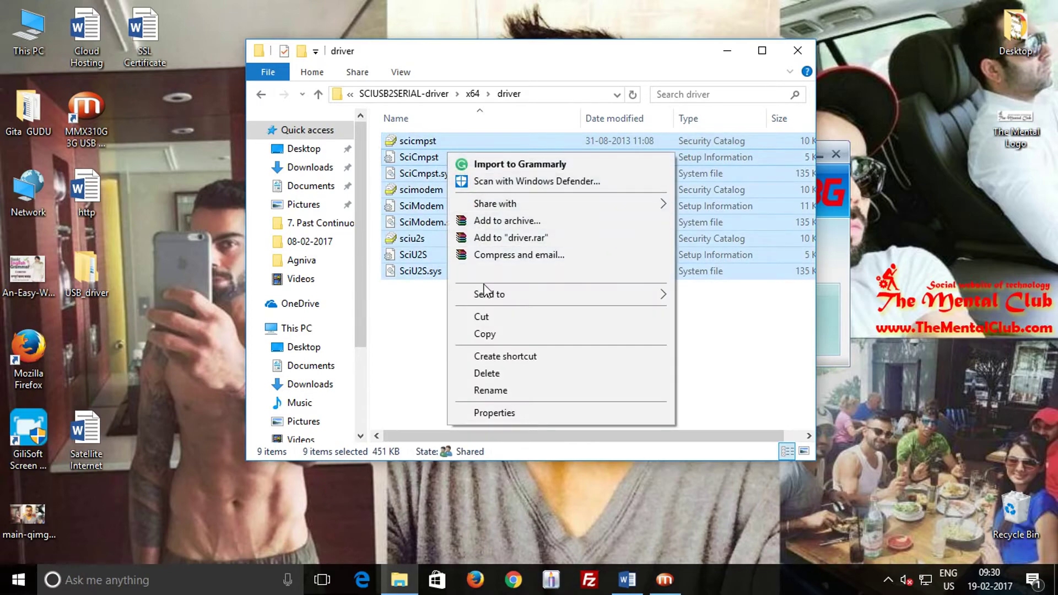
# Step: Copy the nine selected driver files and open This PC in a second window
pyautogui.click(485, 333)
pyautogui.click(23, 41)
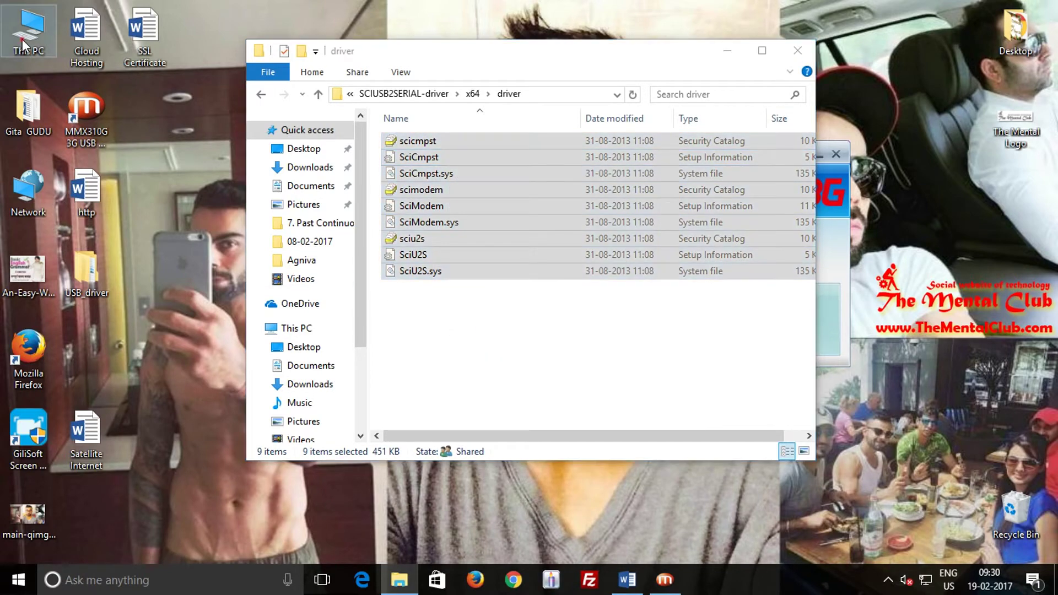
pyautogui.doubleClick(24, 42)
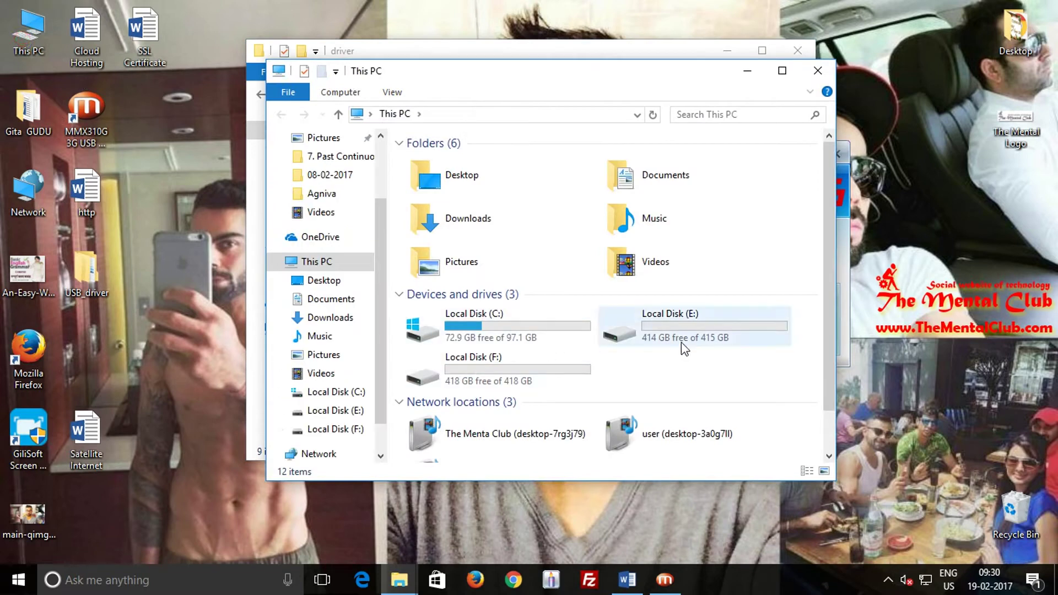
# Step: Browse to C:\Program Files (x86)\MMX310G 3G USB Manager\Driver
pyautogui.doubleClick(495, 326)
pyautogui.click(448, 210)
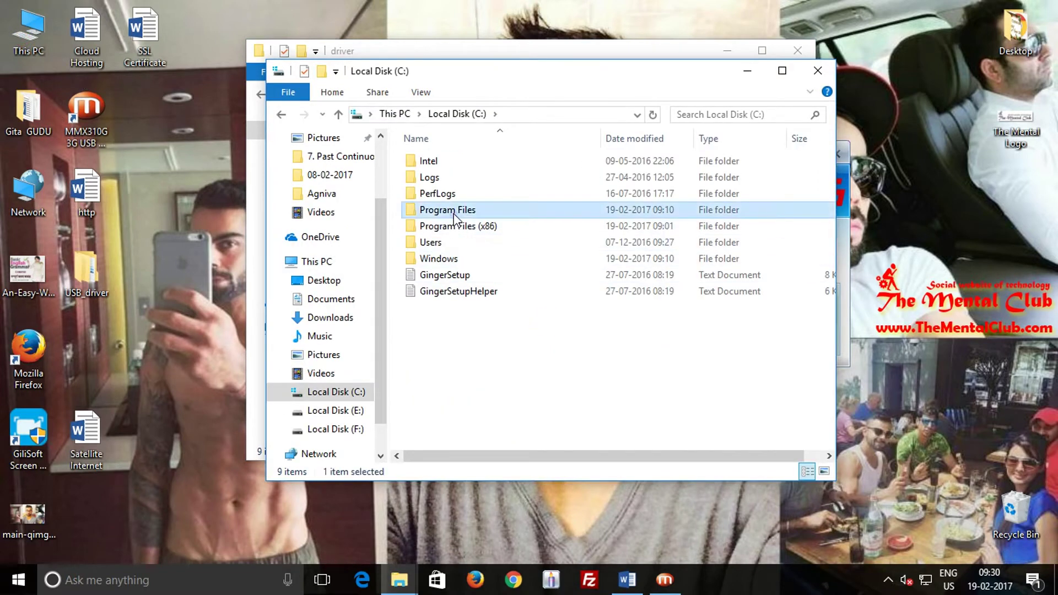
pyautogui.doubleClick(453, 213)
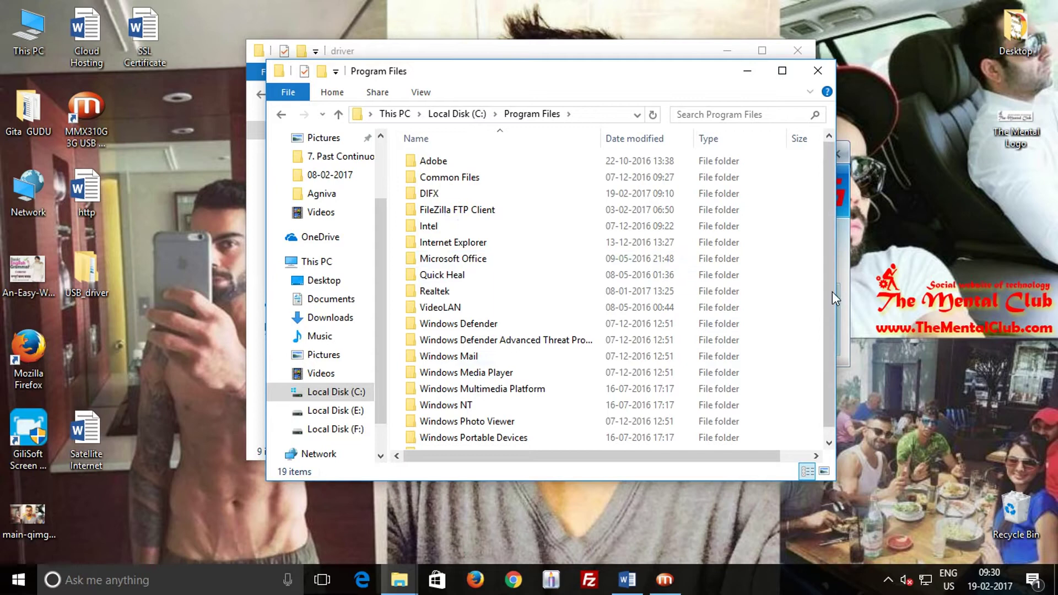
pyautogui.scroll(-1, 822, 295)
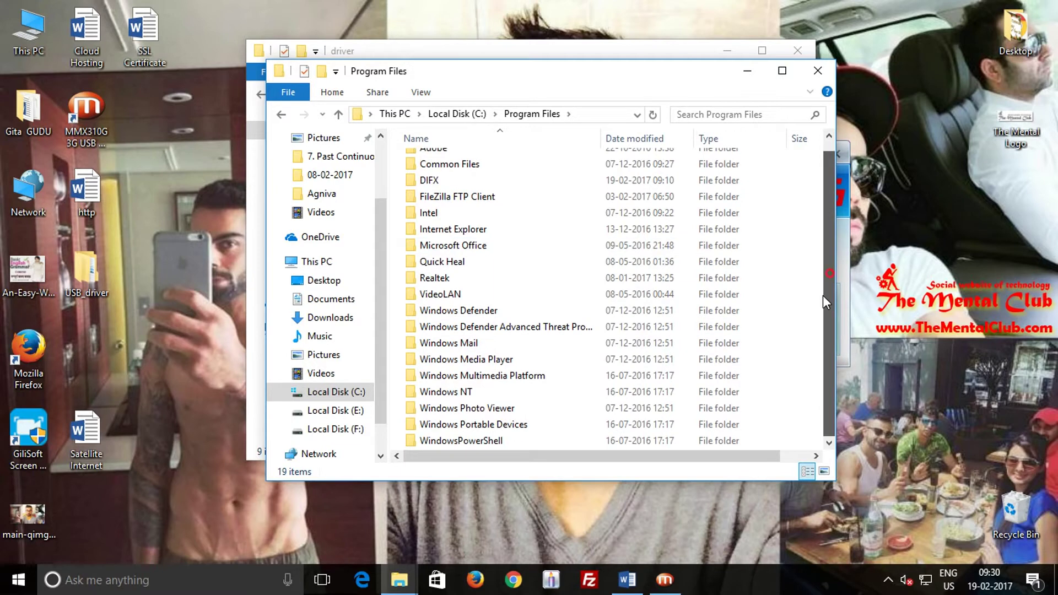
pyautogui.click(339, 115)
pyautogui.doubleClick(462, 226)
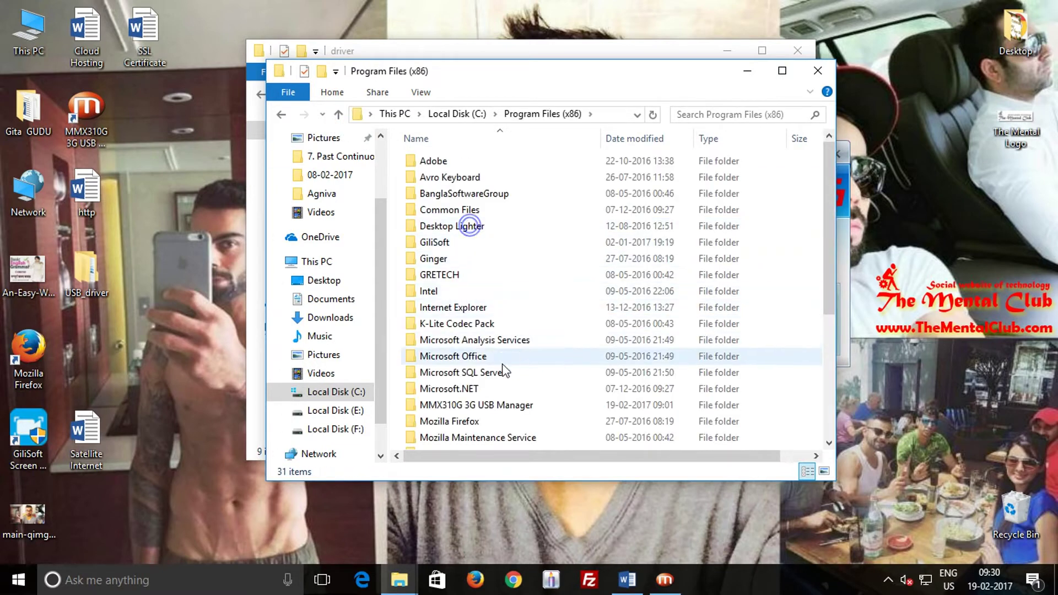
pyautogui.scroll(-1, 496, 380)
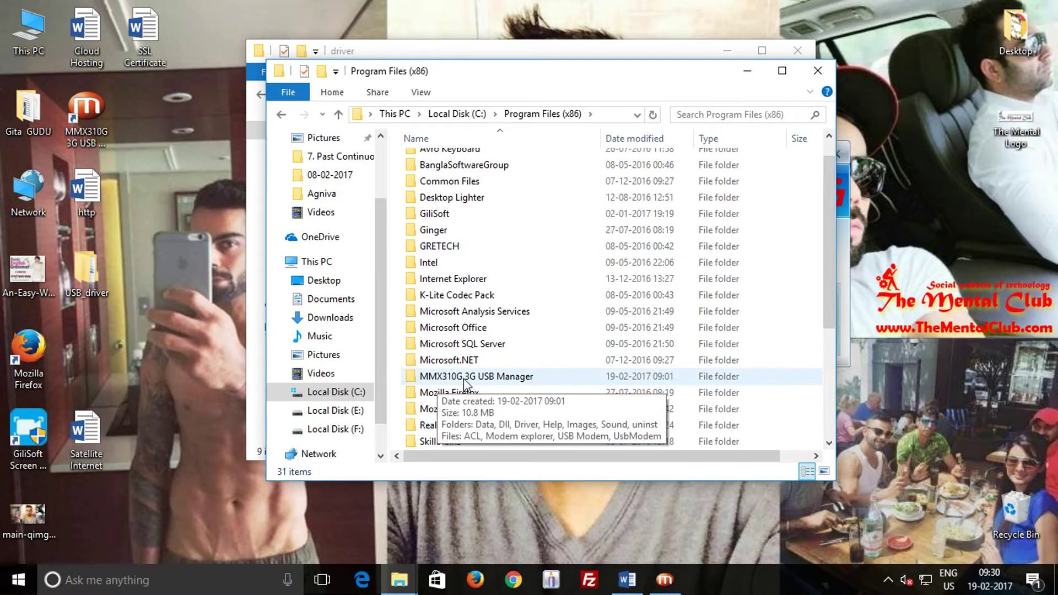
pyautogui.doubleClick(488, 378)
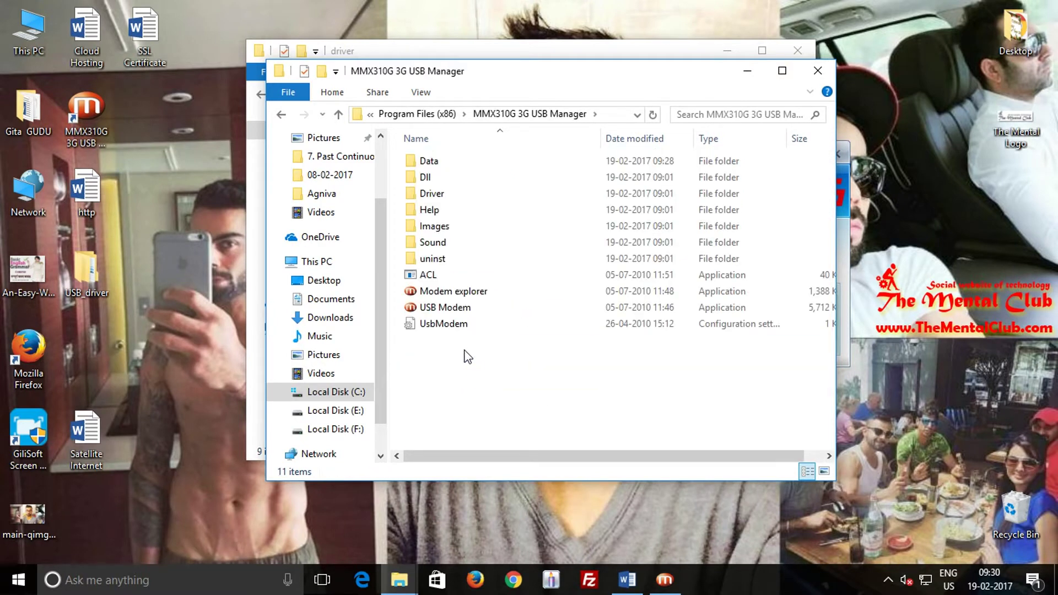
pyautogui.doubleClick(432, 194)
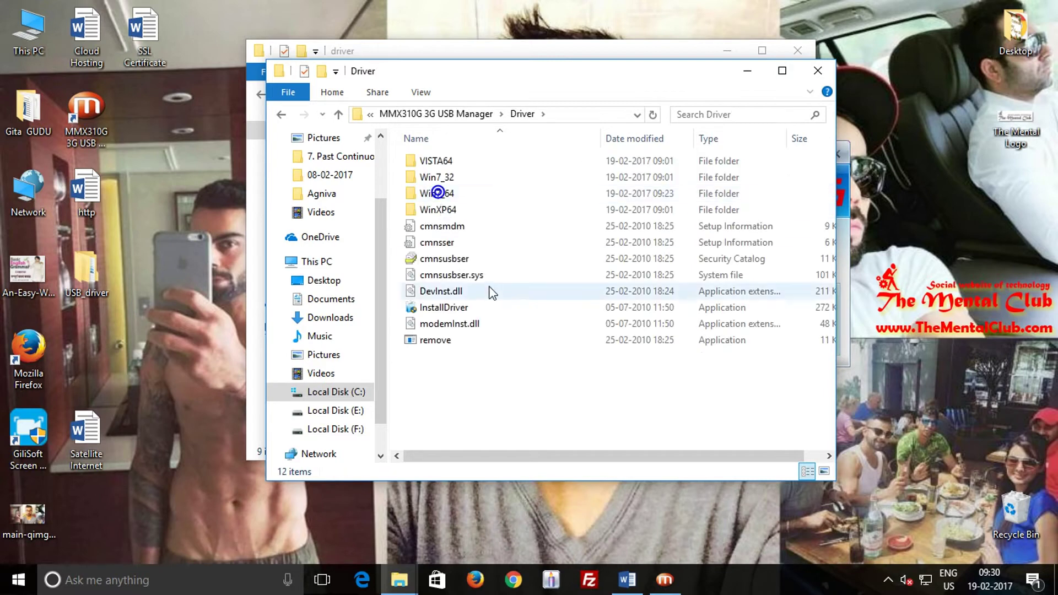
# Step: Paste the nine driver files into the Driver folder and install the SciCmpst setup file
pyautogui.rightClick(496, 385)
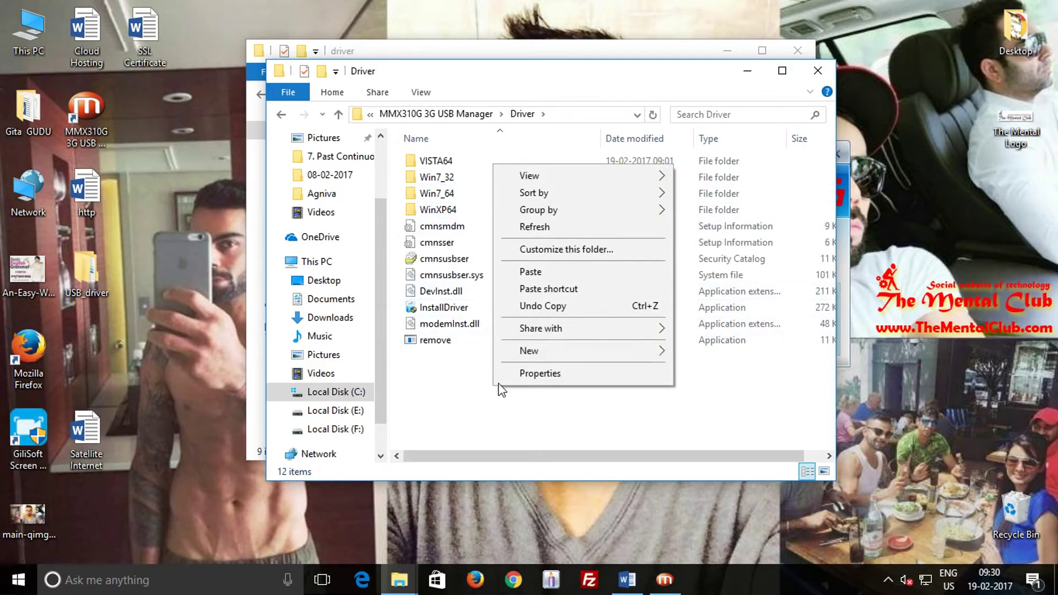
pyautogui.click(535, 272)
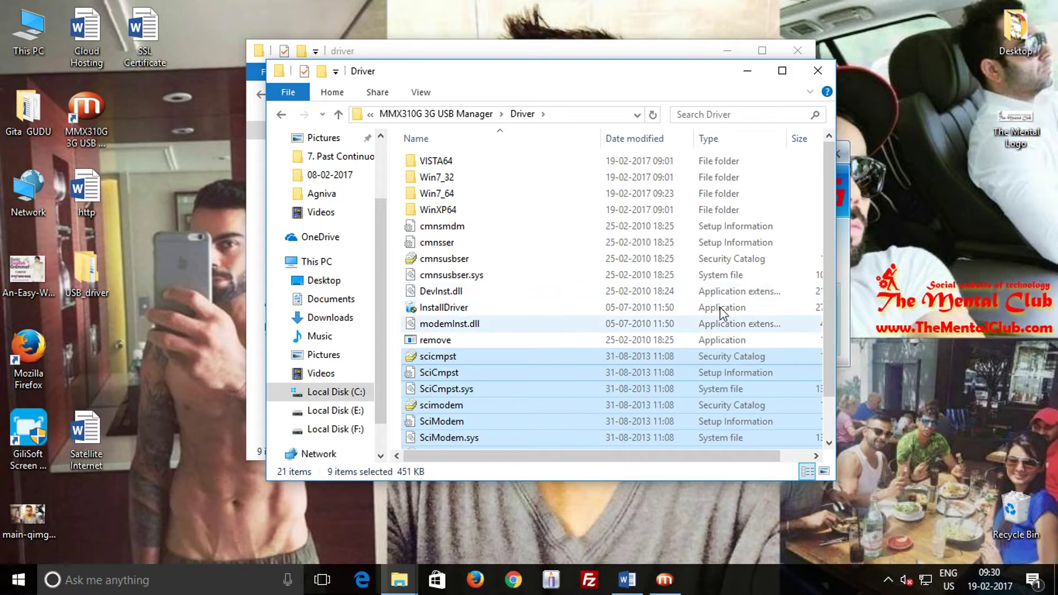
pyautogui.scroll(-1, 532, 272)
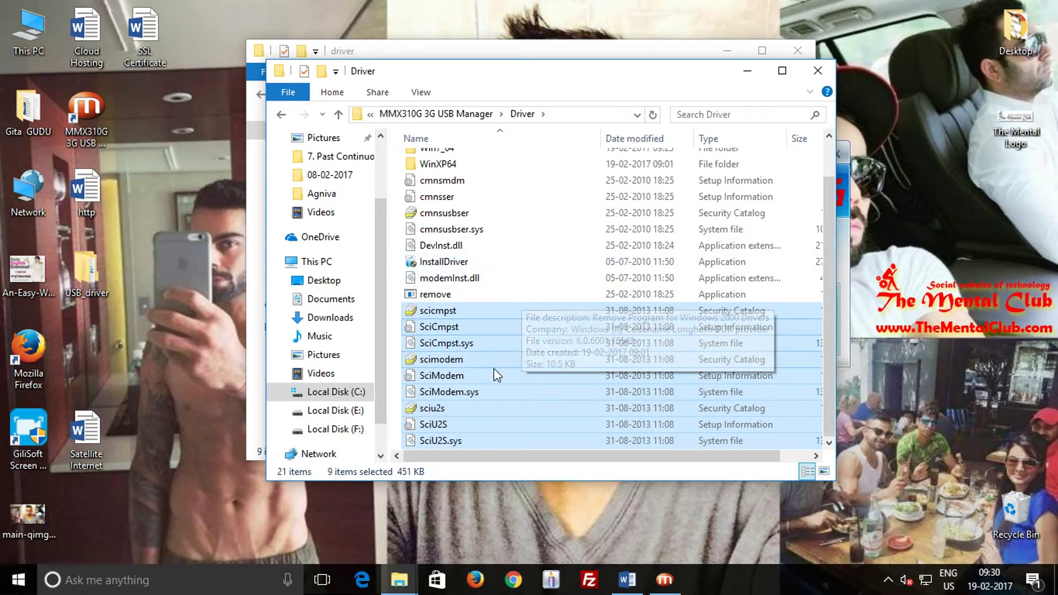
pyautogui.click(447, 343)
pyautogui.rightClick(443, 327)
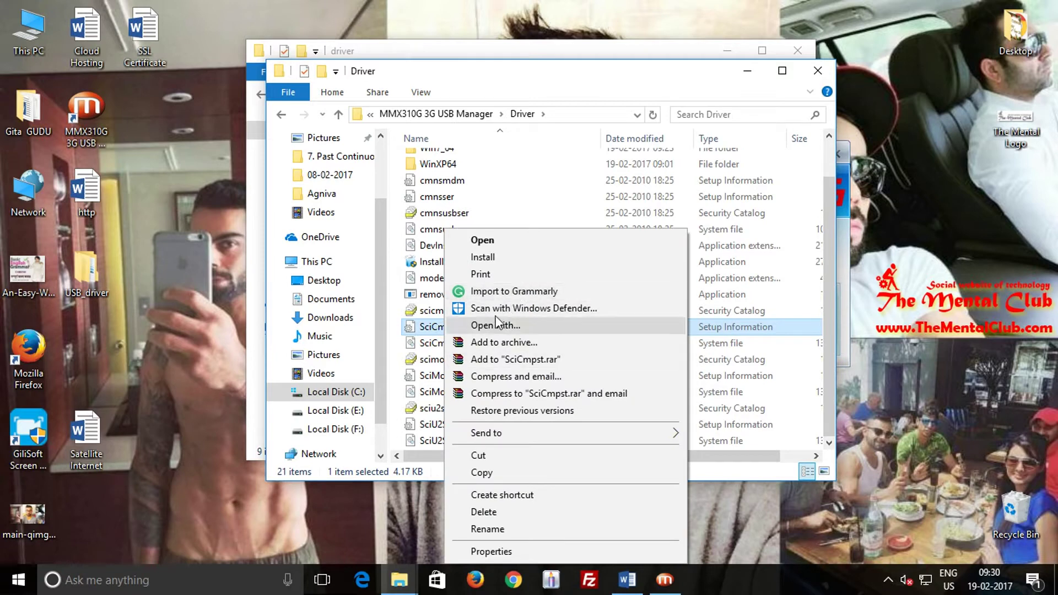
pyautogui.click(484, 257)
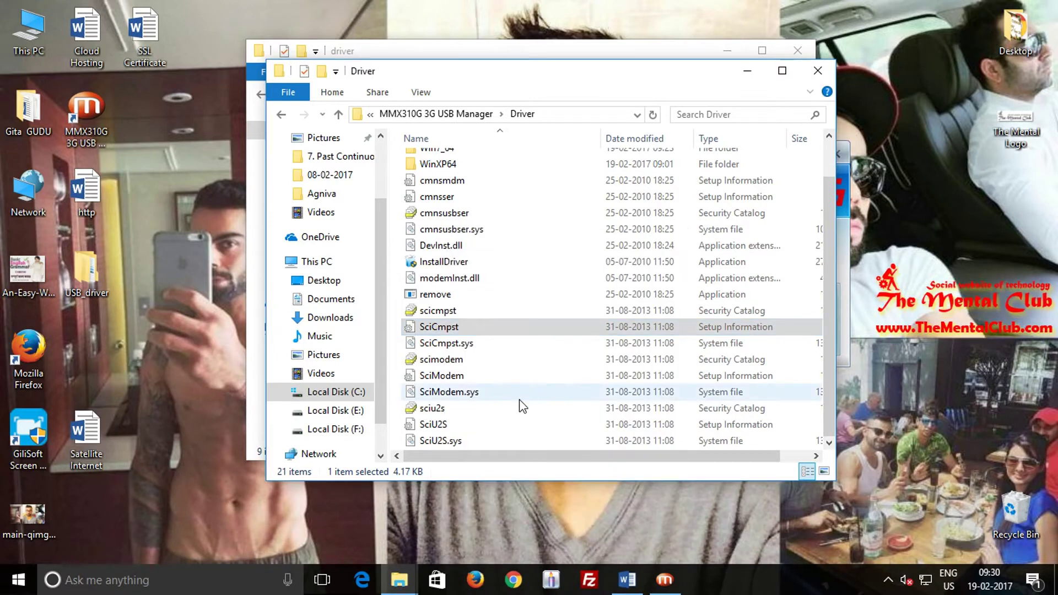
pyautogui.click(624, 300)
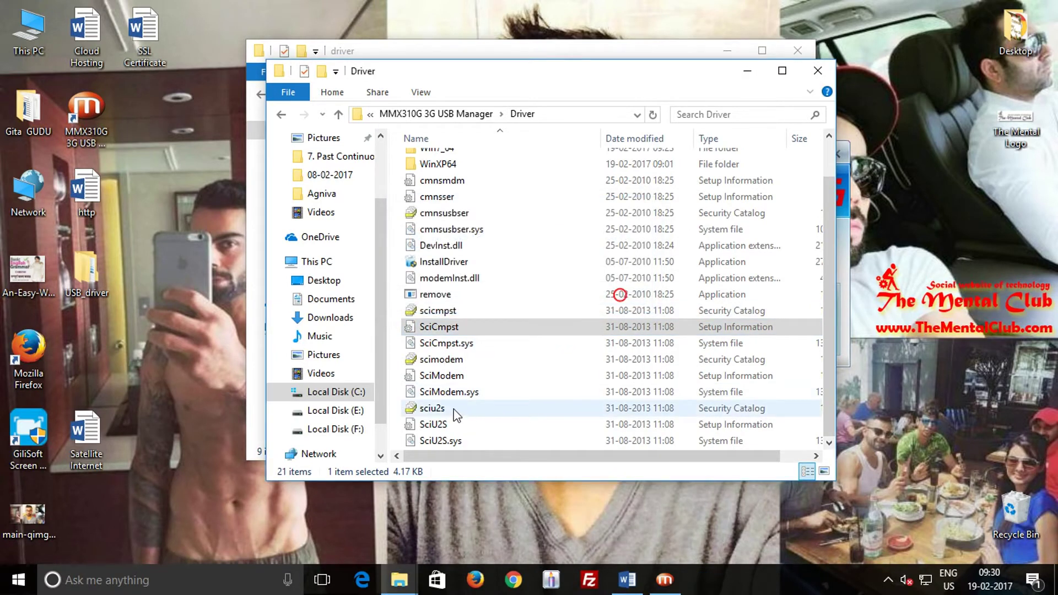
# Step: Install the SciModem and SciU2S setup information files
pyautogui.click(445, 378)
pyautogui.rightClick(445, 377)
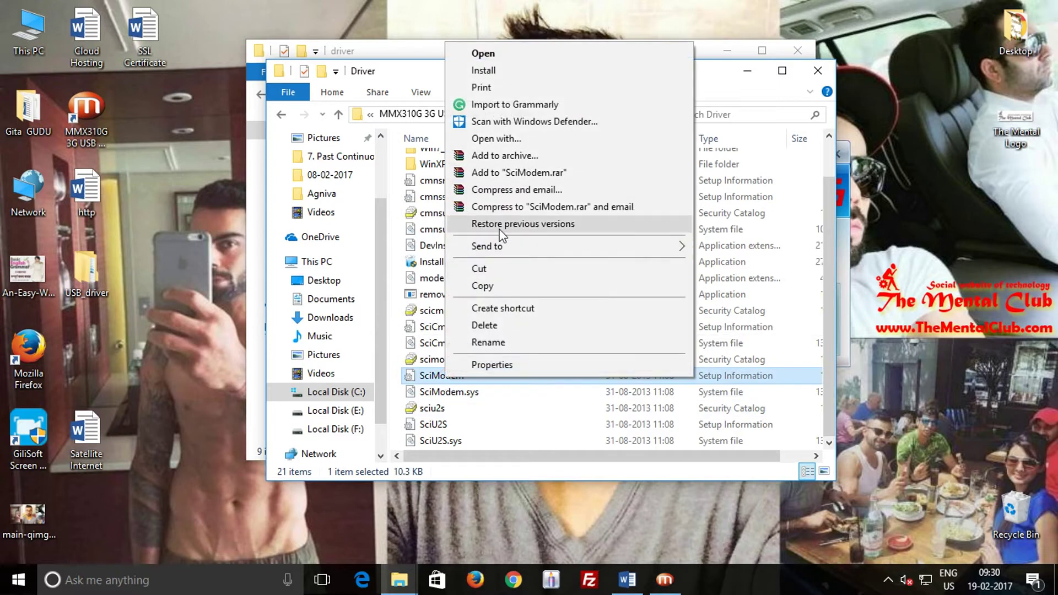
pyautogui.click(499, 76)
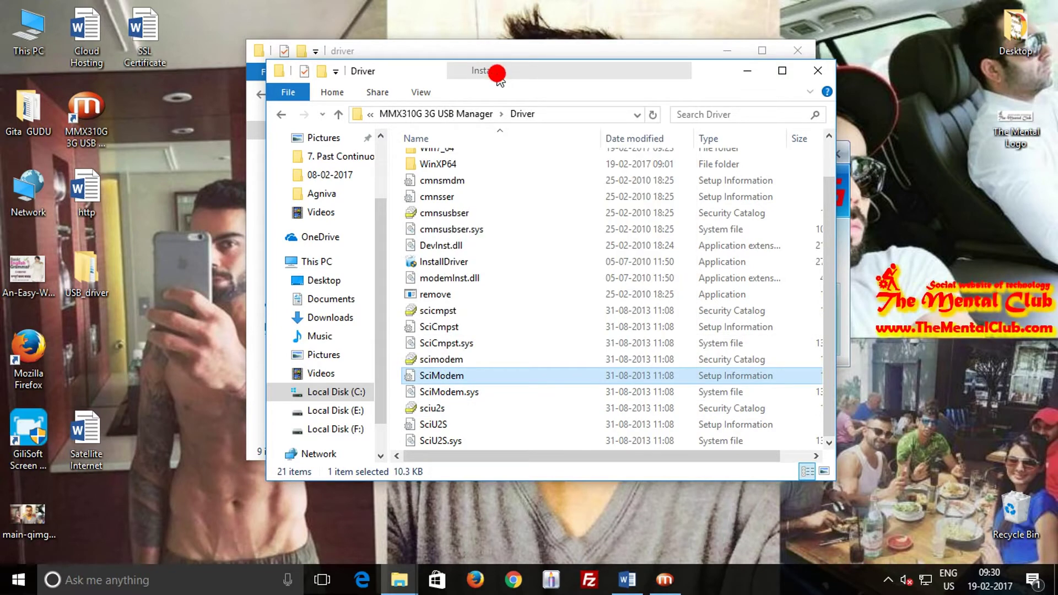
pyautogui.click(609, 300)
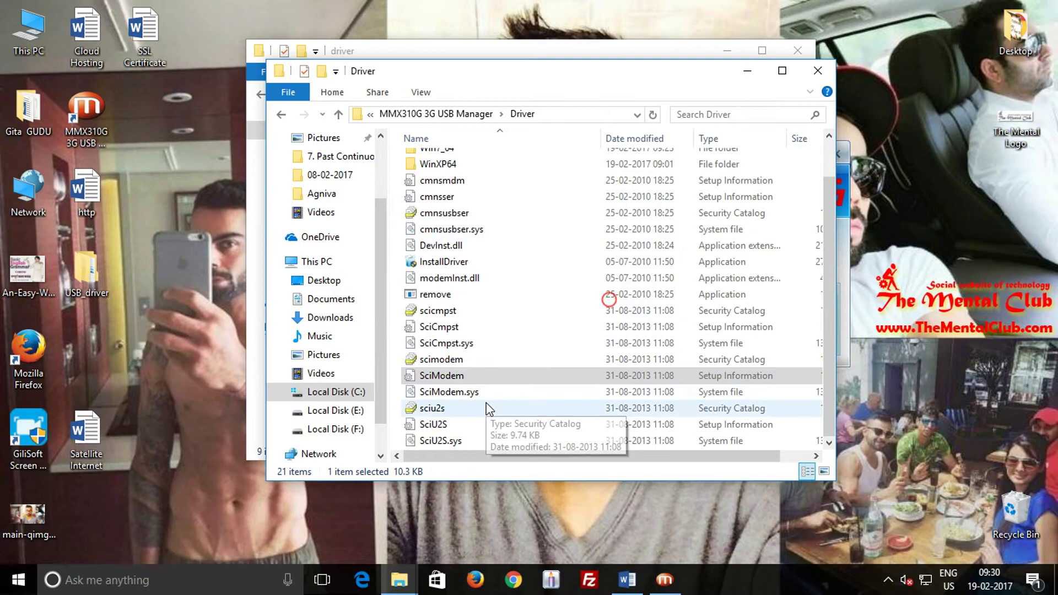
pyautogui.rightClick(434, 424)
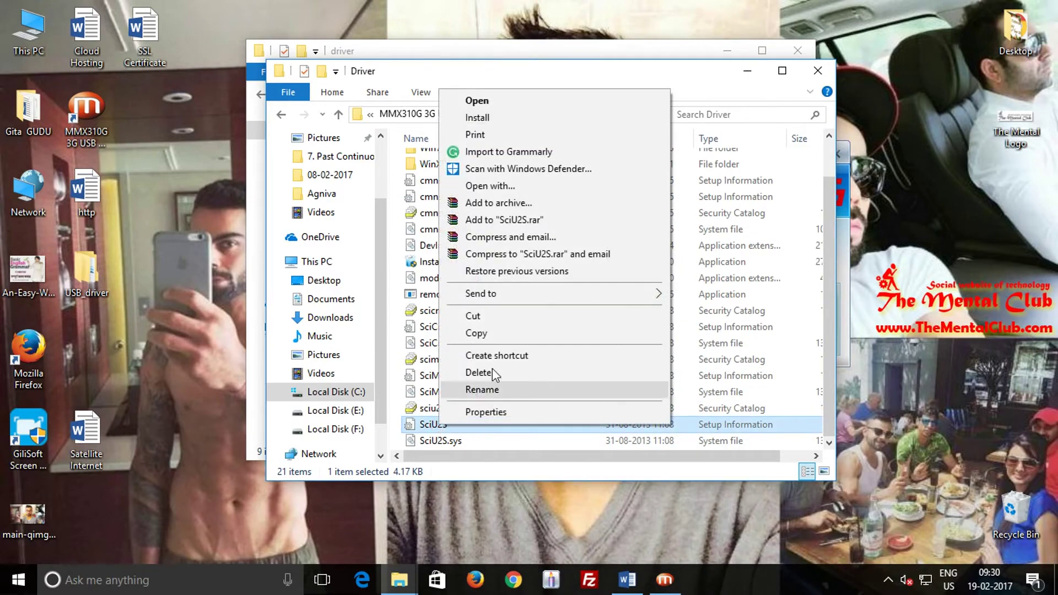
pyautogui.click(495, 119)
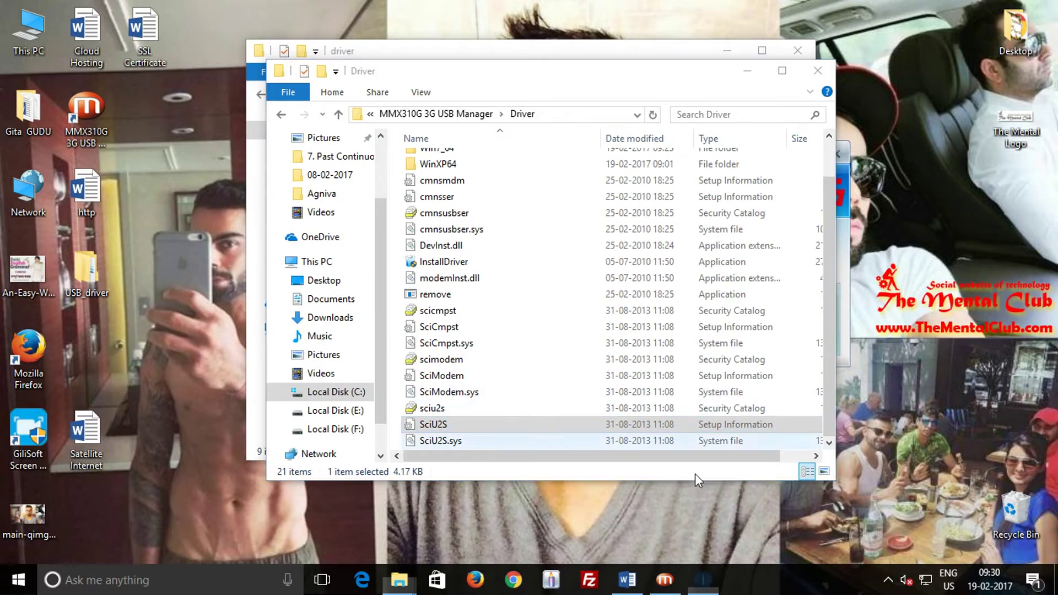
# Step: Exit the USB Manager from the tray, relaunch it to see No Device again, and close it
pyautogui.click(628, 298)
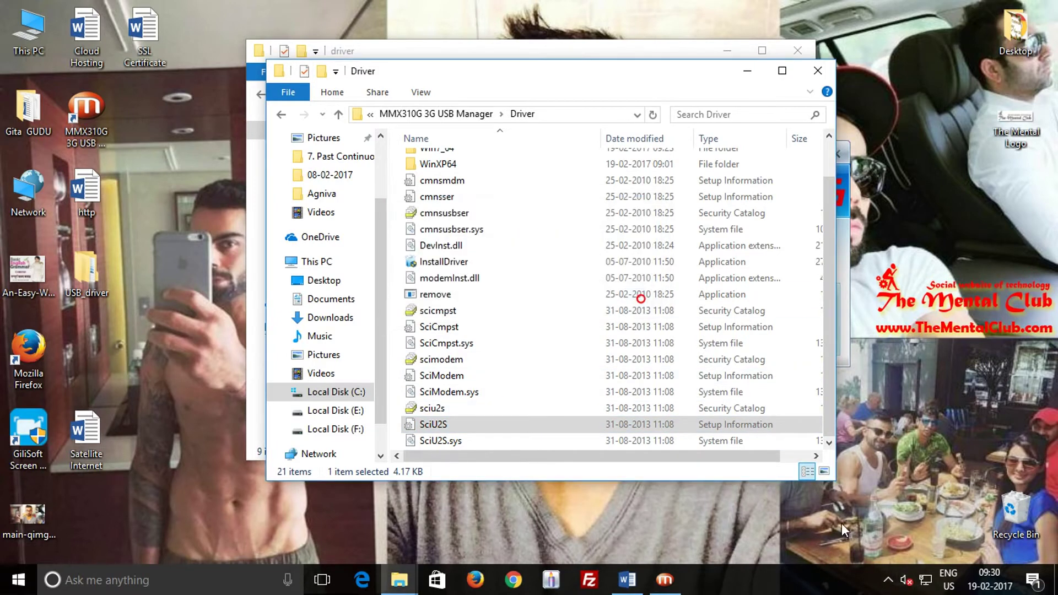
pyautogui.click(885, 580)
pyautogui.rightClick(902, 541)
pyautogui.click(984, 532)
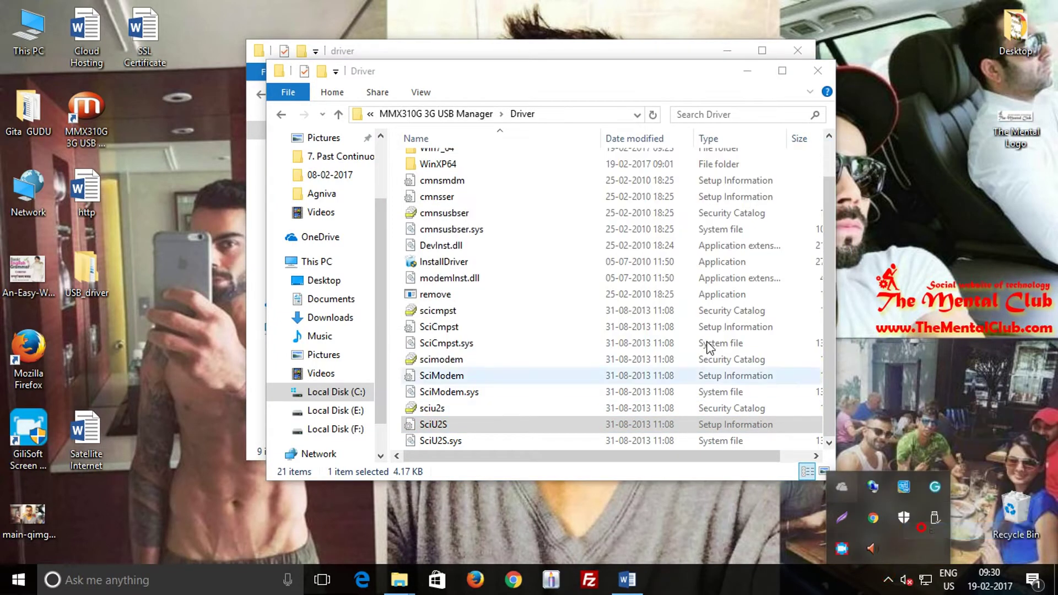
pyautogui.doubleClick(77, 116)
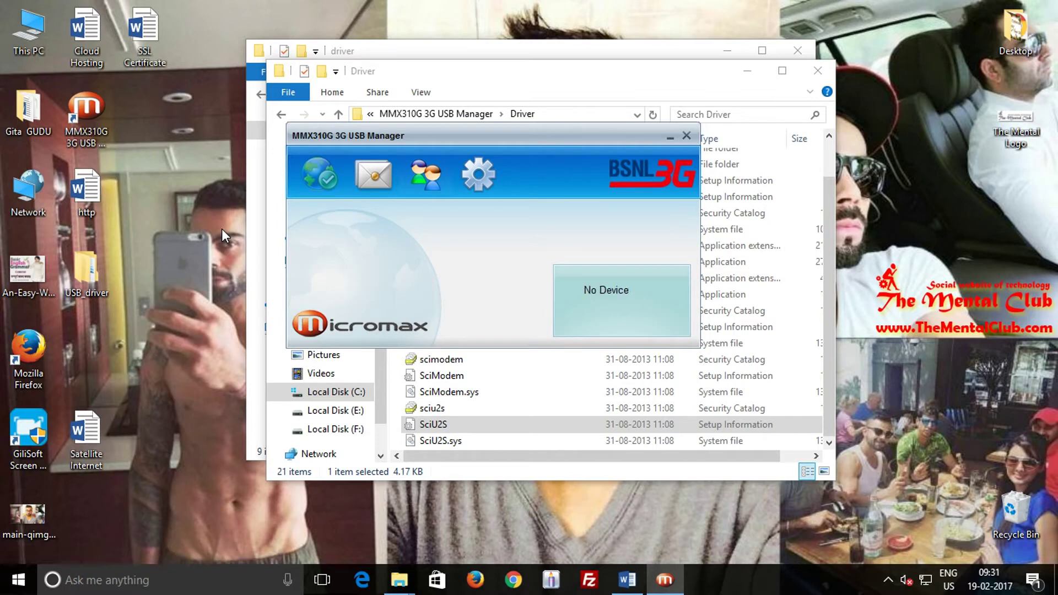
pyautogui.click(686, 135)
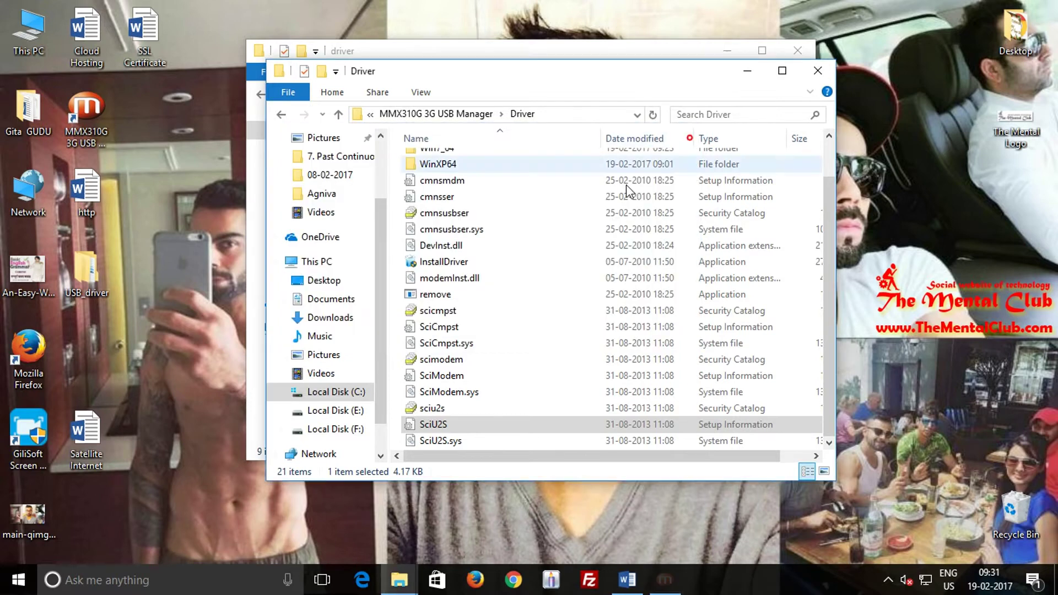
# Step: Paste the nine driver files into Driver\Win7_64, replacing the existing files
pyautogui.click(338, 114)
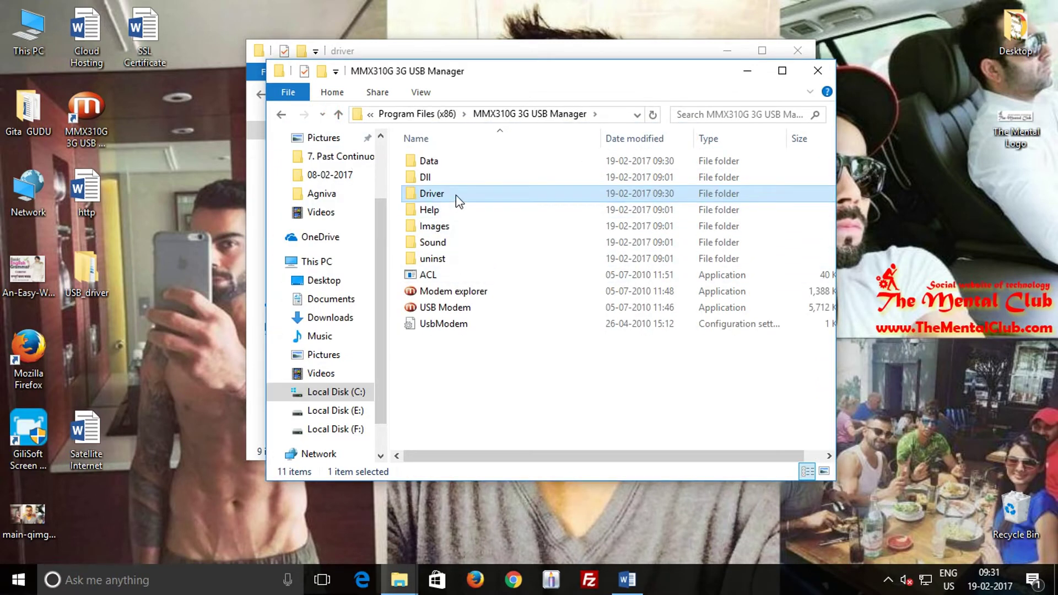
pyautogui.moveTo(529, 71); pyautogui.dragTo(511, 78)
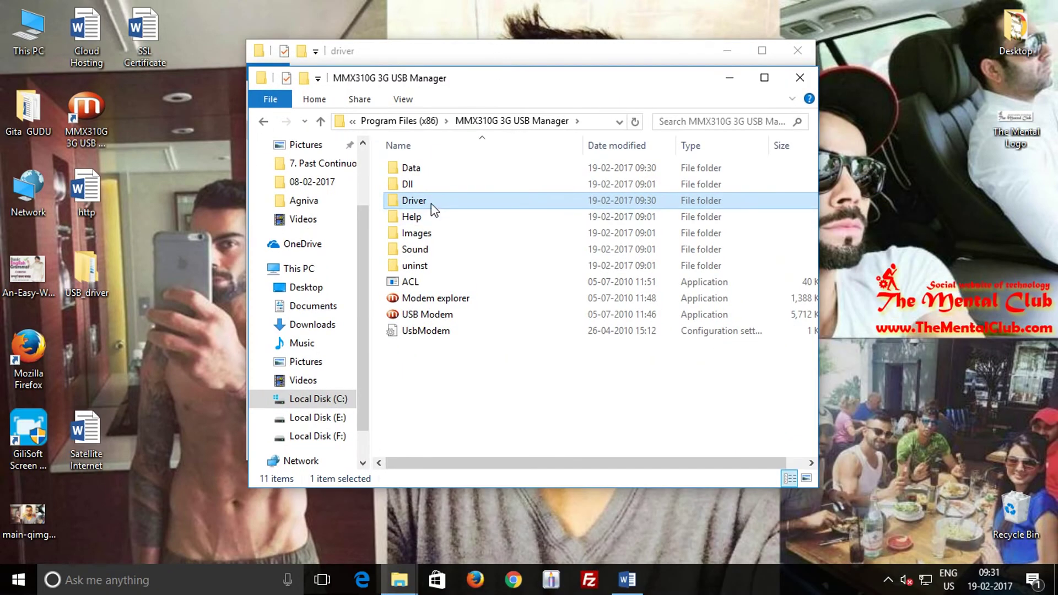
pyautogui.doubleClick(431, 204)
pyautogui.scroll(-2, 438, 248)
pyautogui.scroll(2, 439, 248)
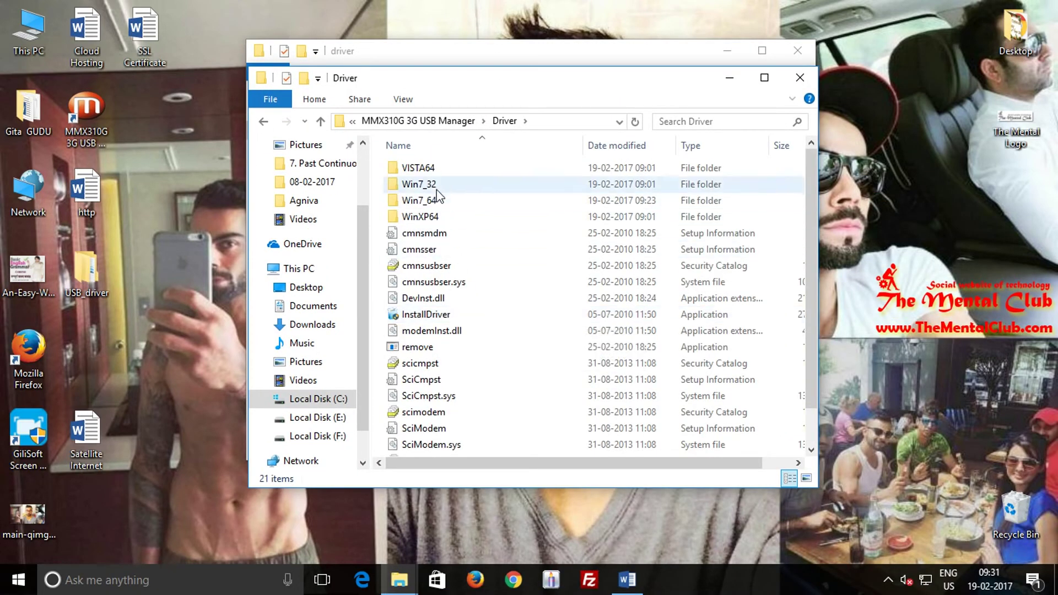
pyautogui.doubleClick(423, 200)
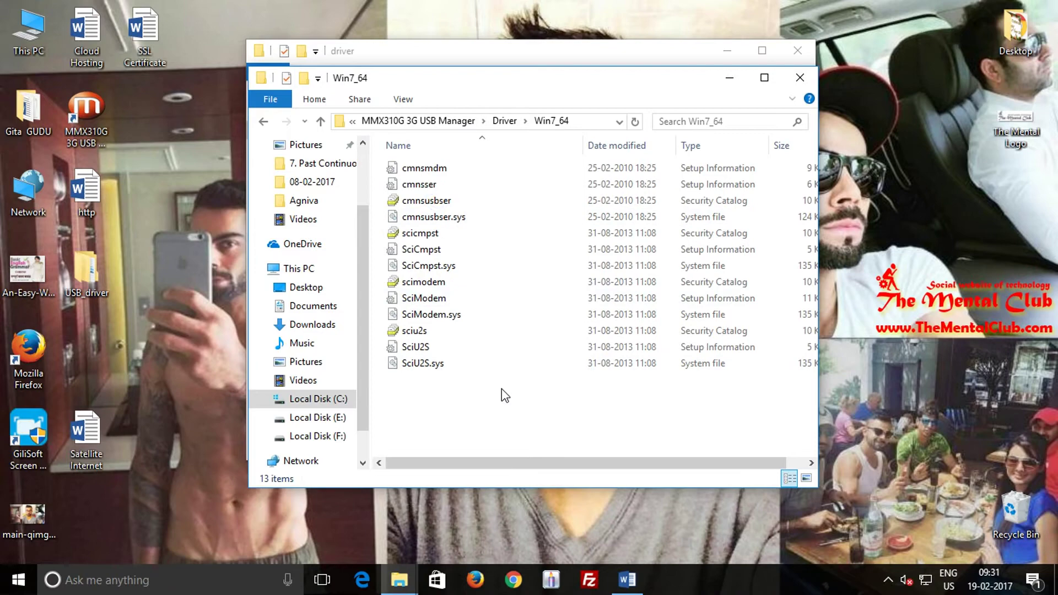
pyautogui.rightClick(501, 388)
pyautogui.click(547, 279)
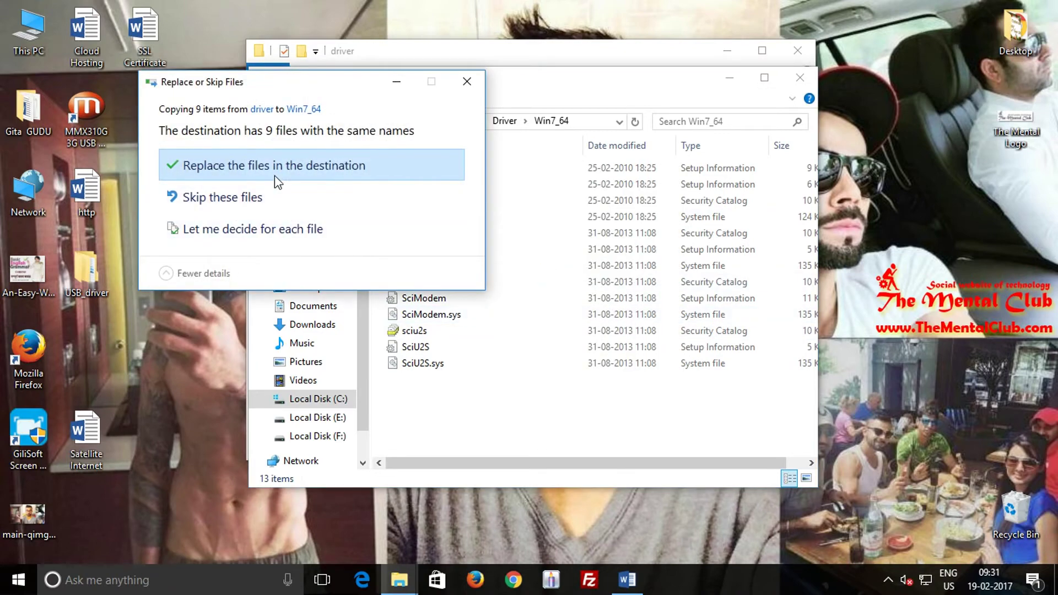
pyautogui.click(275, 166)
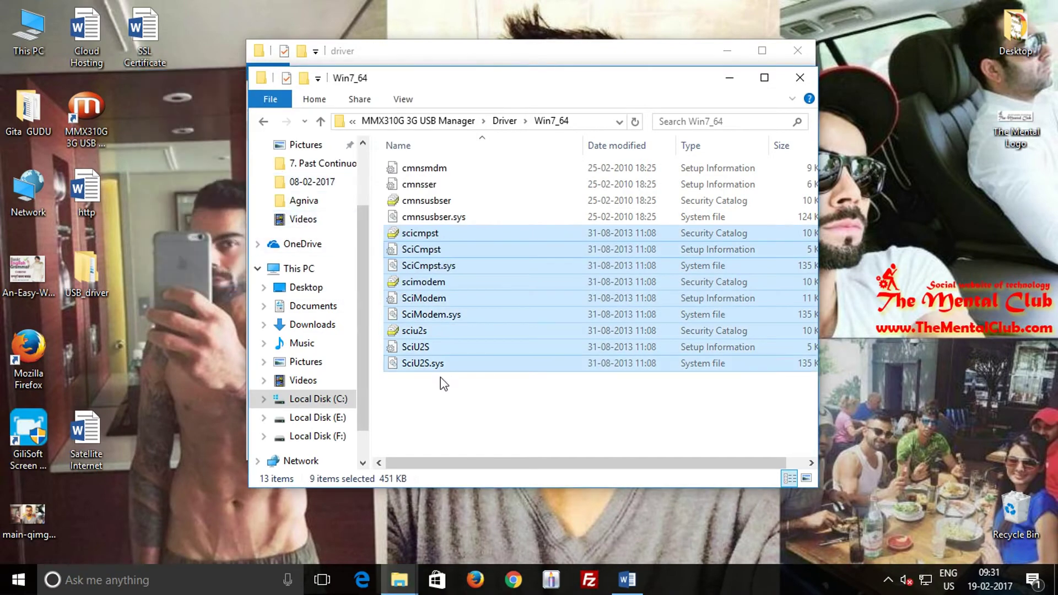
pyautogui.click(453, 405)
# Step: Exit the USB Manager from the tray and relaunch it, still showing No Device
pyautogui.click(892, 579)
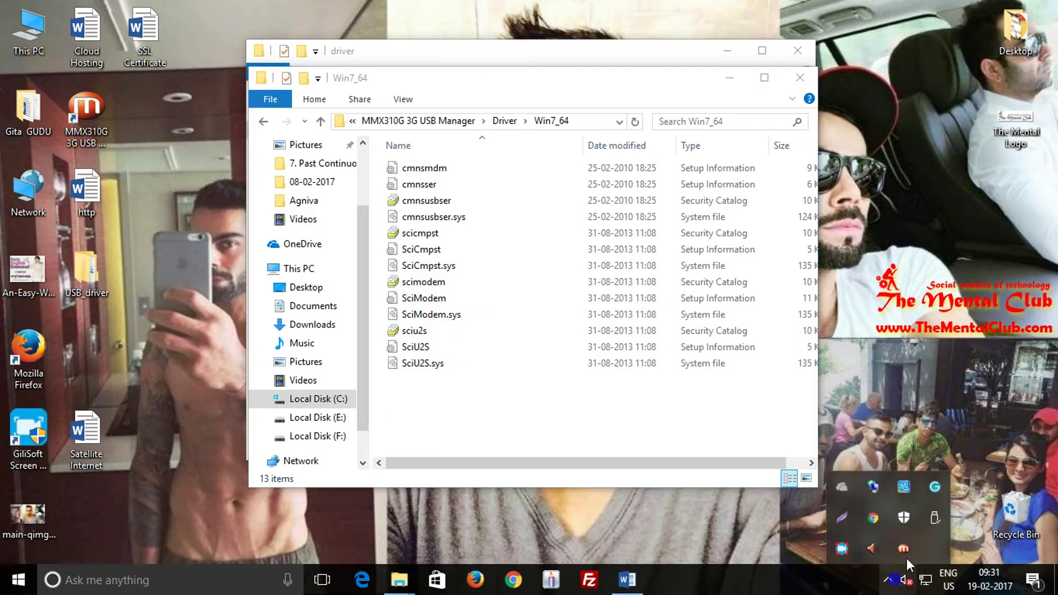
pyautogui.rightClick(902, 552)
pyautogui.click(918, 541)
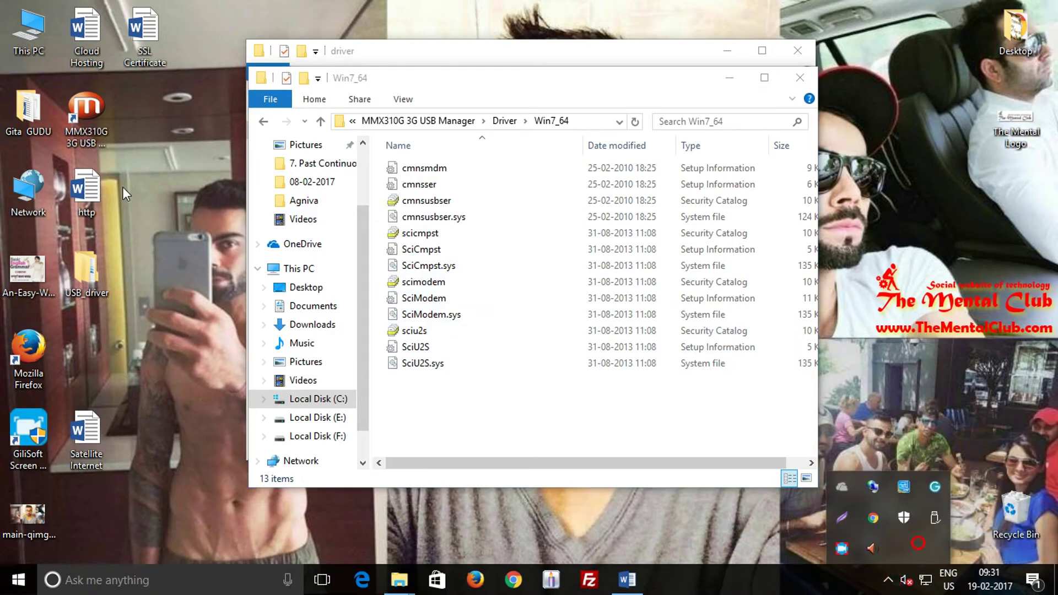
pyautogui.click(799, 76)
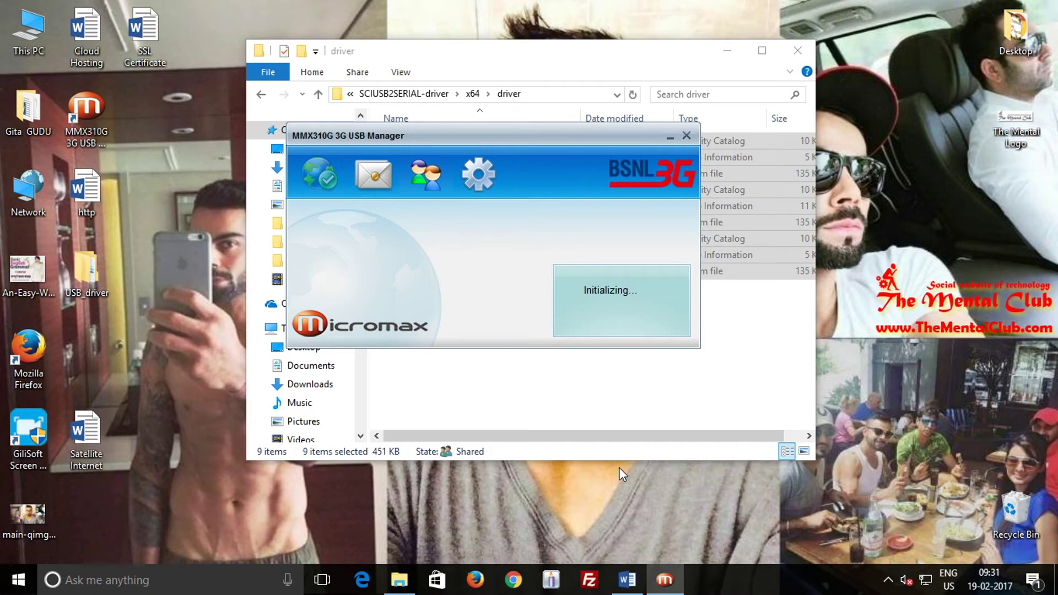
# Step: Close the USB Manager window and quit it entirely from the tray
pyautogui.click(687, 137)
pyautogui.click(888, 580)
pyautogui.rightClick(912, 556)
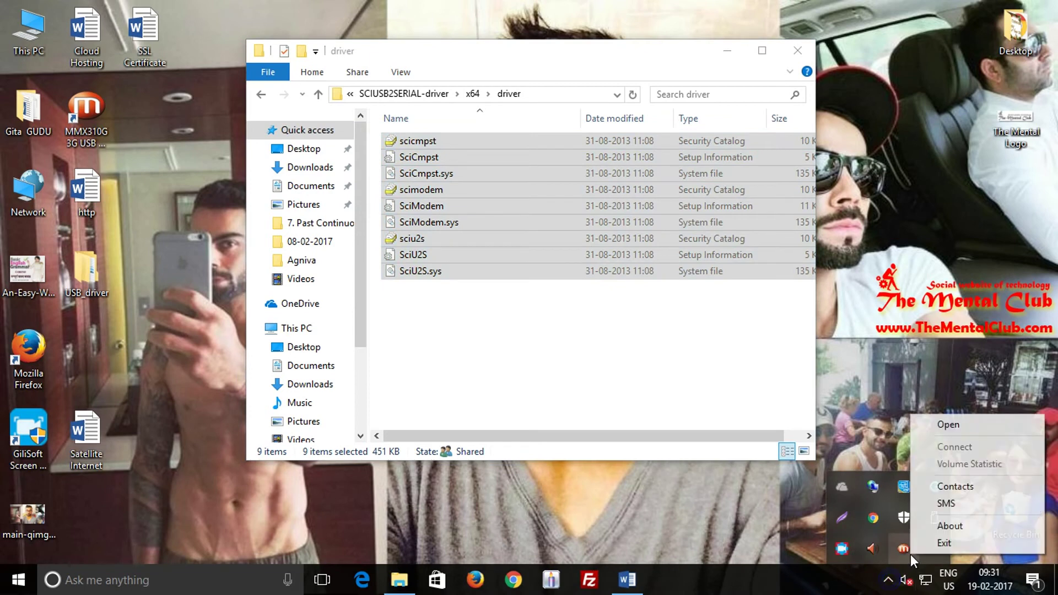
pyautogui.click(923, 543)
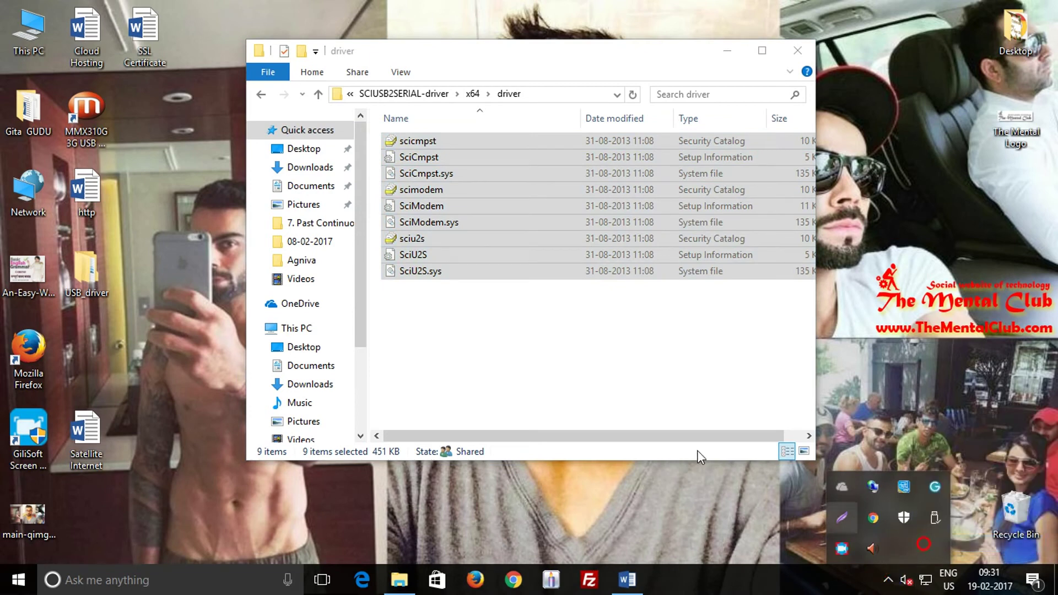
# Step: Go up out of the x64 driver folder and switch to the root of Local Disk (C:)
pyautogui.click(319, 95)
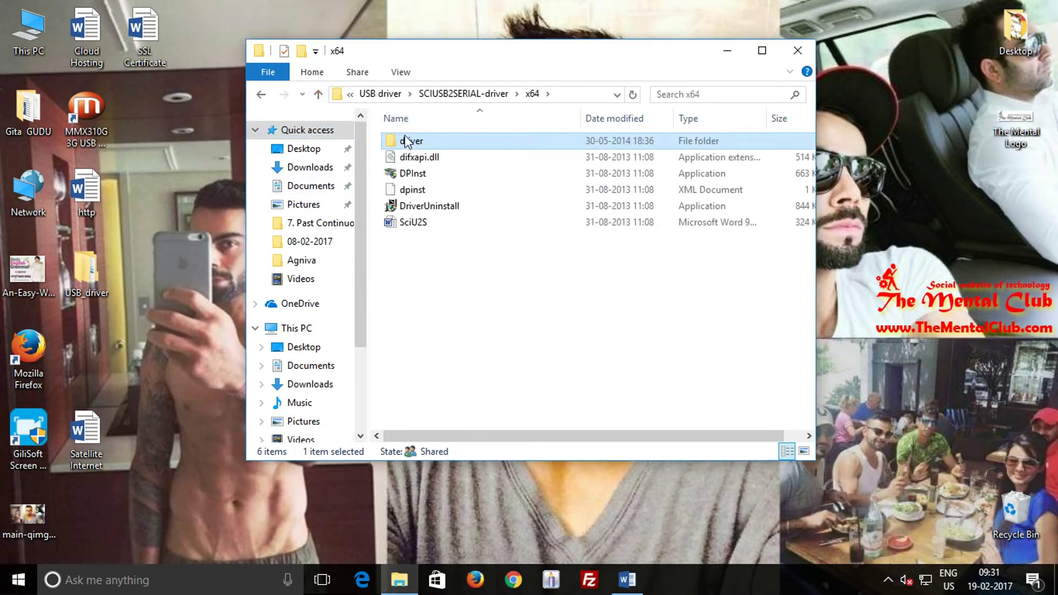
pyautogui.moveTo(514, 51)
pyautogui.mouseDown()
pyautogui.moveTo(708, 226)
pyautogui.moveTo(552, 87)
pyautogui.mouseUp()
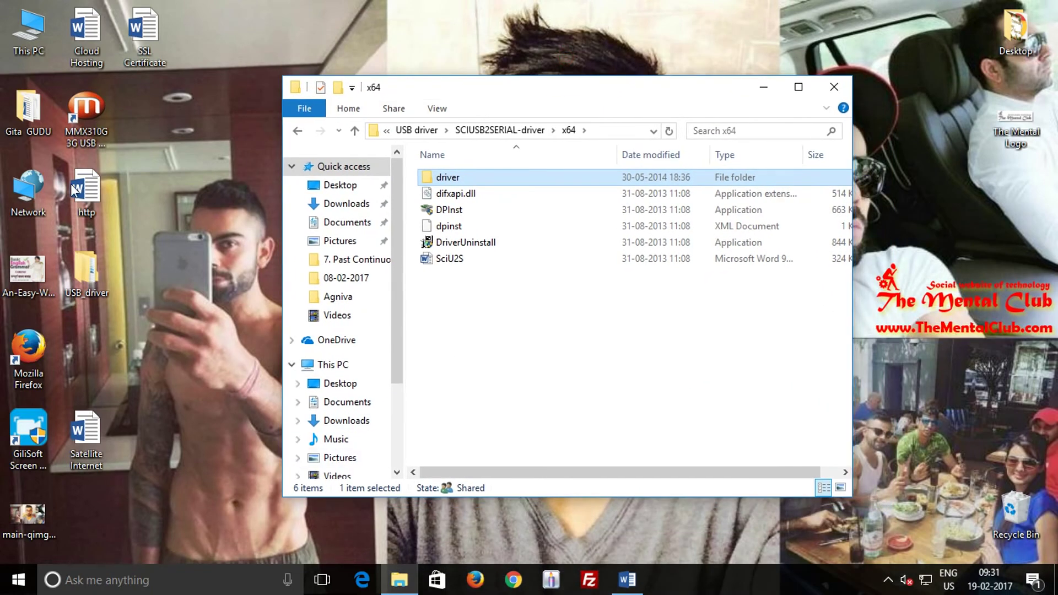
pyautogui.scroll(-3, 348, 330)
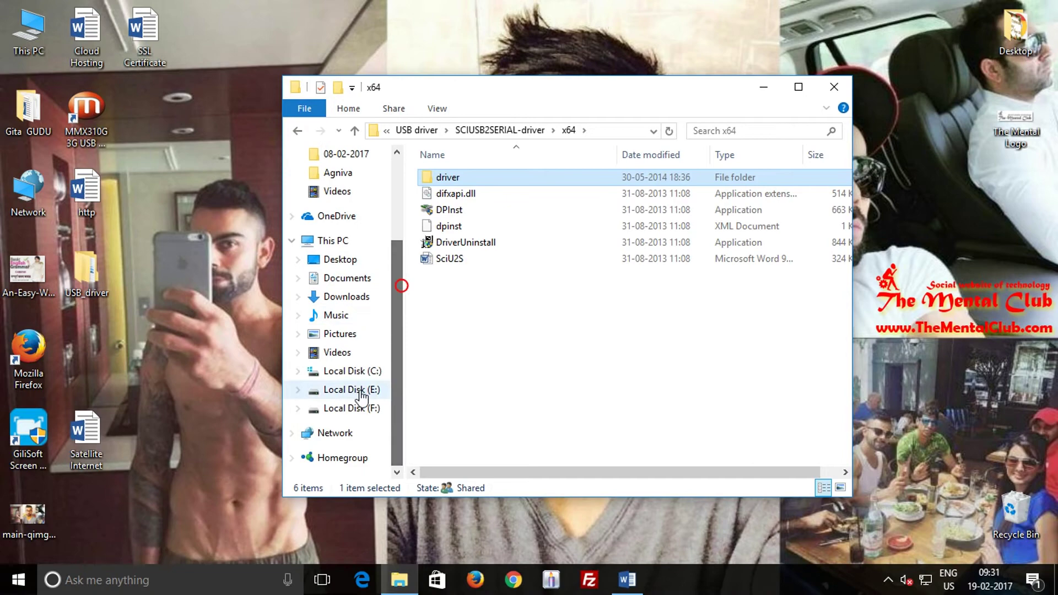
pyautogui.click(352, 371)
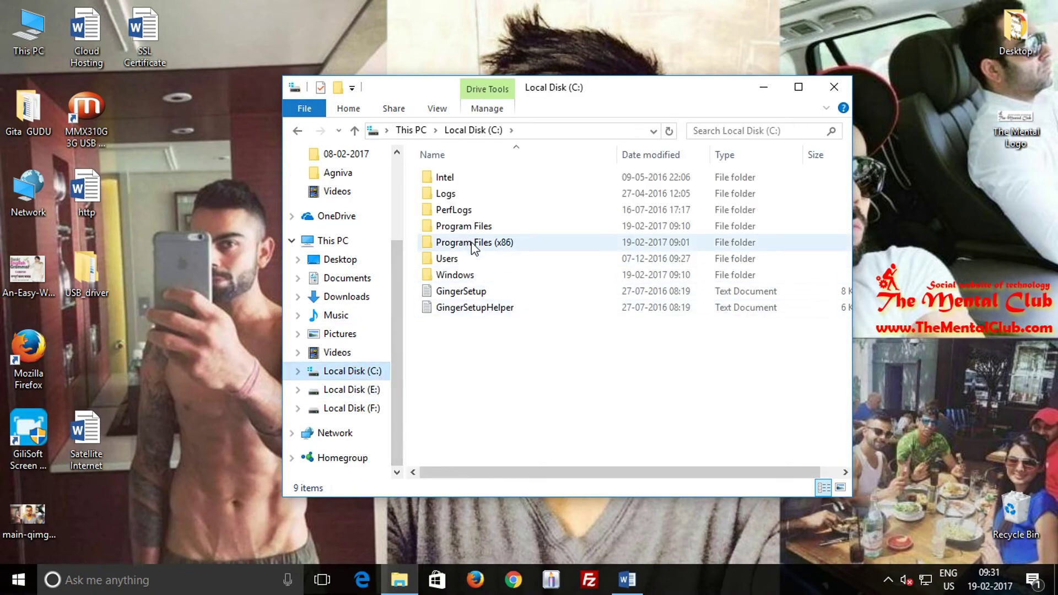
# Step: Navigate Program Files (x86) > MMX310G 3G USB Manager > Driver > Win7_64 to reach its 13 driver files
pyautogui.doubleClick(475, 242)
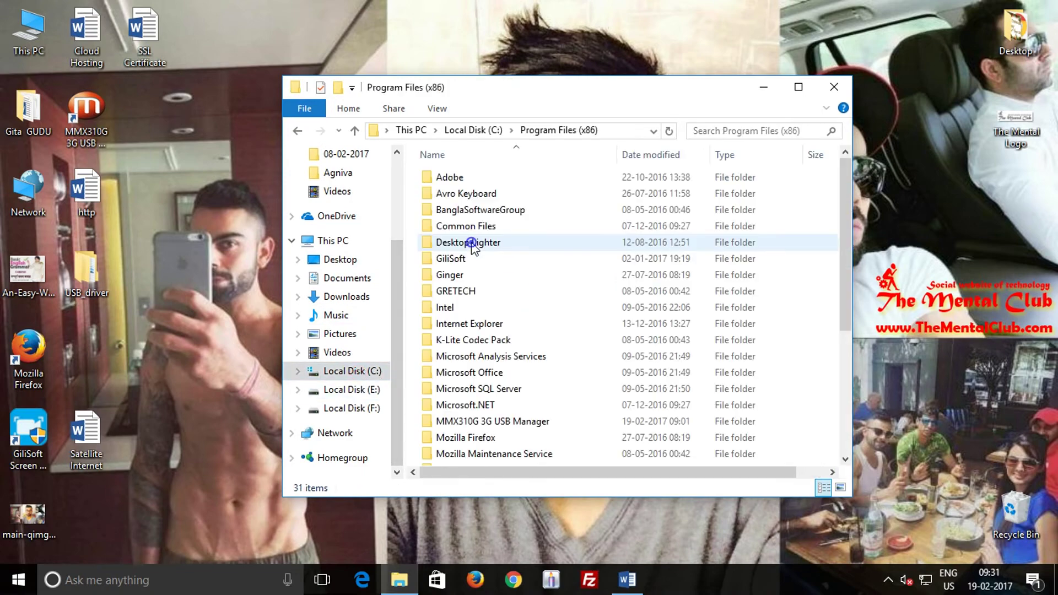
pyautogui.doubleClick(492, 421)
pyautogui.doubleClick(452, 210)
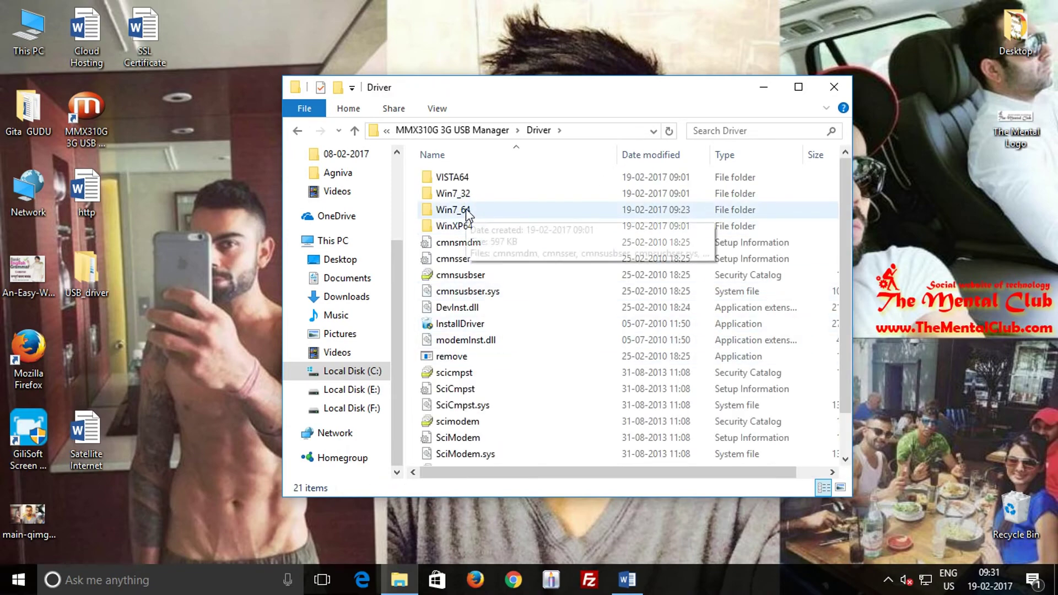
pyautogui.doubleClick(454, 210)
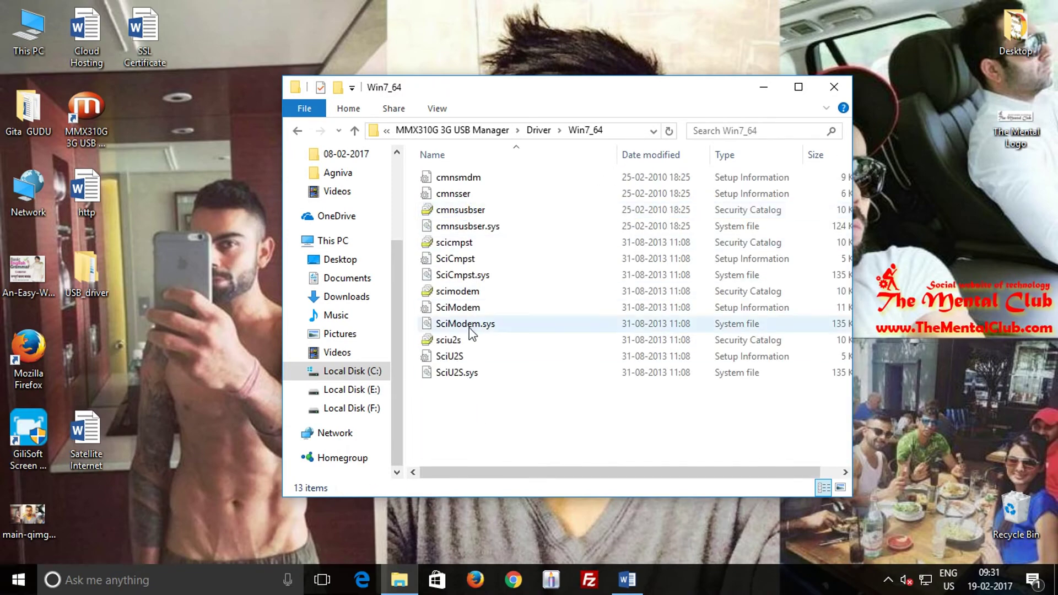
# Step: Install the cmnsmdm and cmnsser setup information files, confirming each success message
pyautogui.click(459, 178)
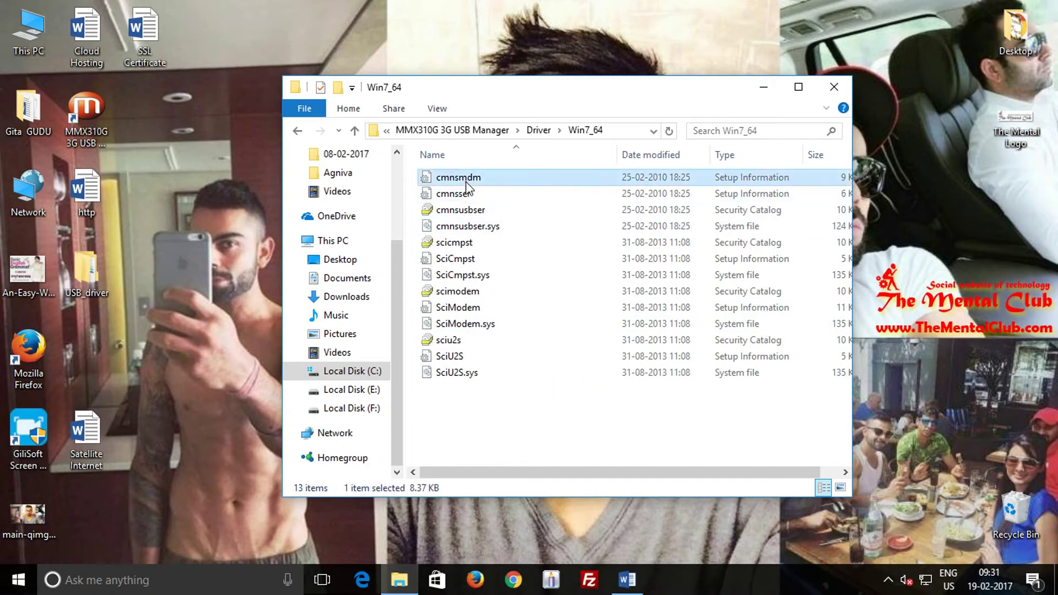
pyautogui.rightClick(464, 180)
pyautogui.click(507, 209)
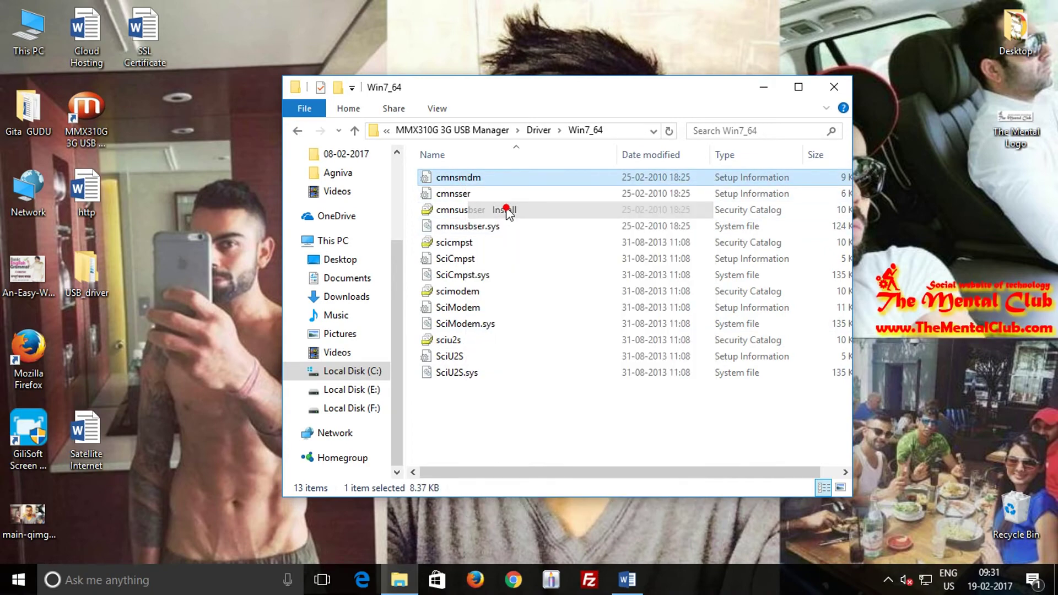
pyautogui.click(453, 194)
pyautogui.click(624, 299)
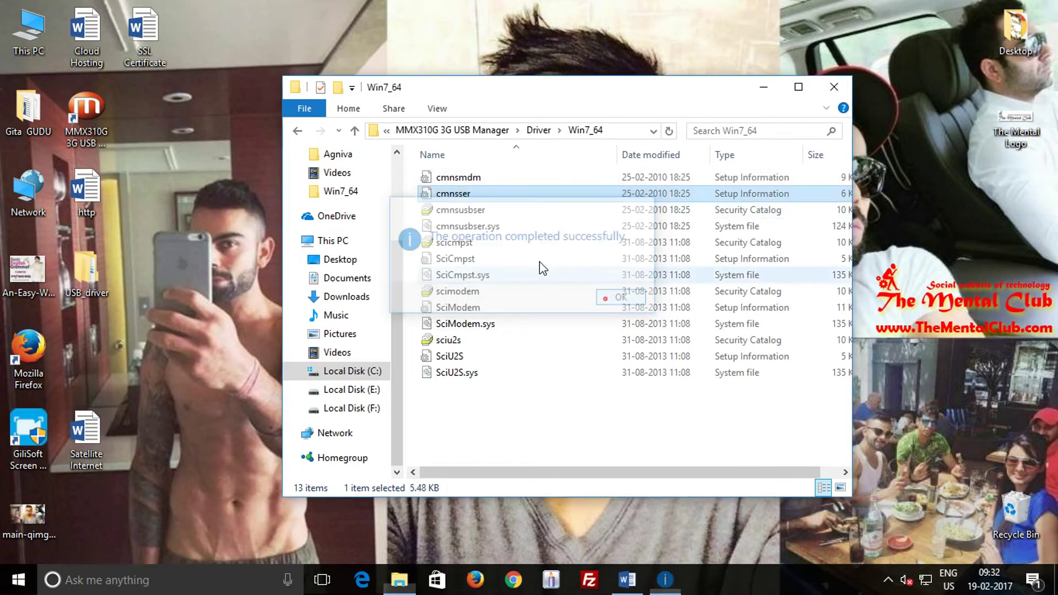
pyautogui.rightClick(608, 298)
pyautogui.click(500, 223)
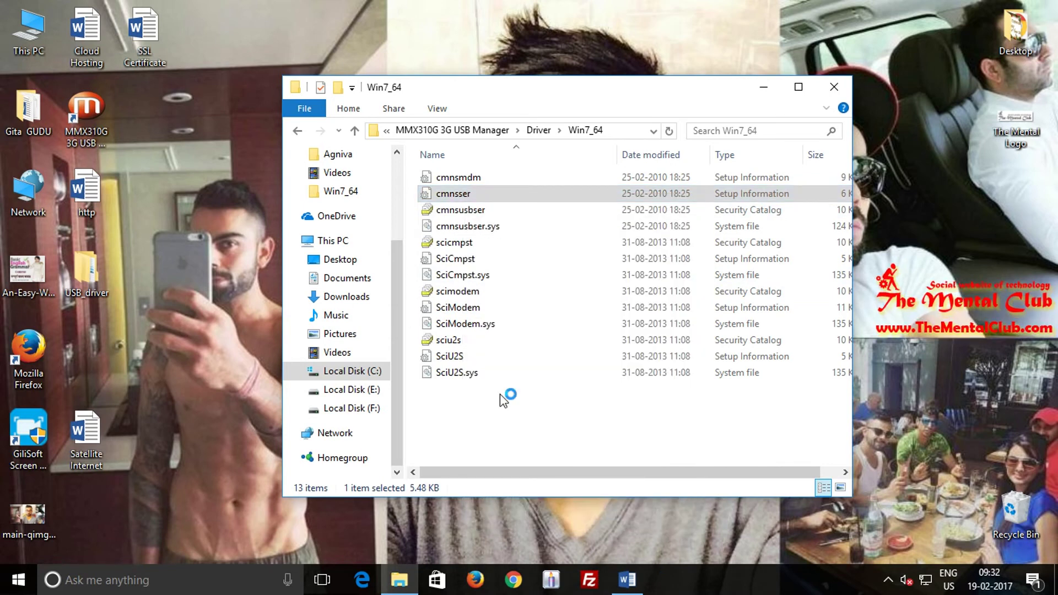
pyautogui.click(623, 295)
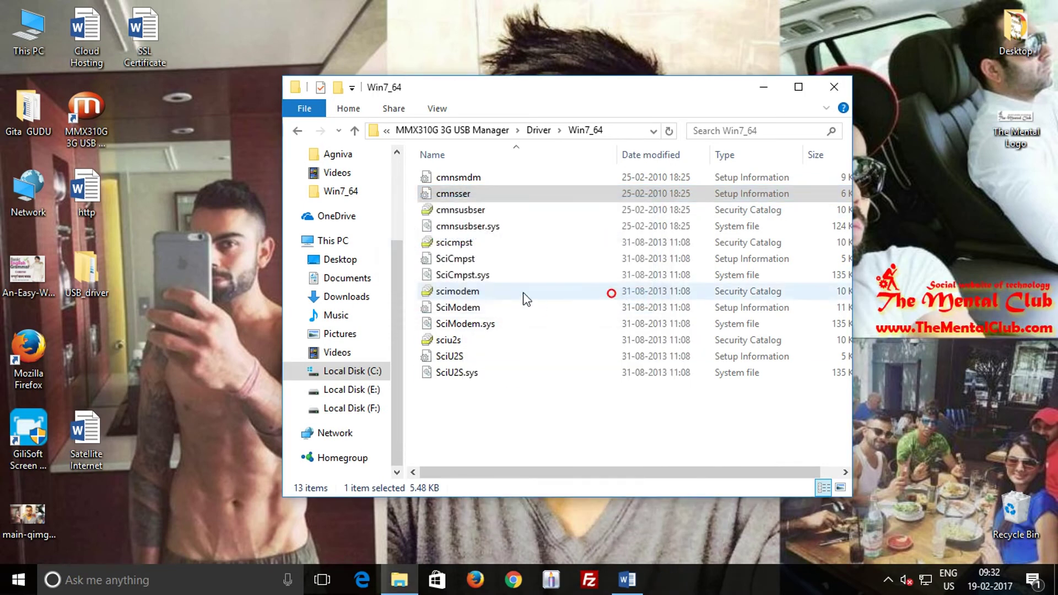
# Step: Install the SciCmpst and SciU2S setup information files, confirming each success message
pyautogui.click(455, 259)
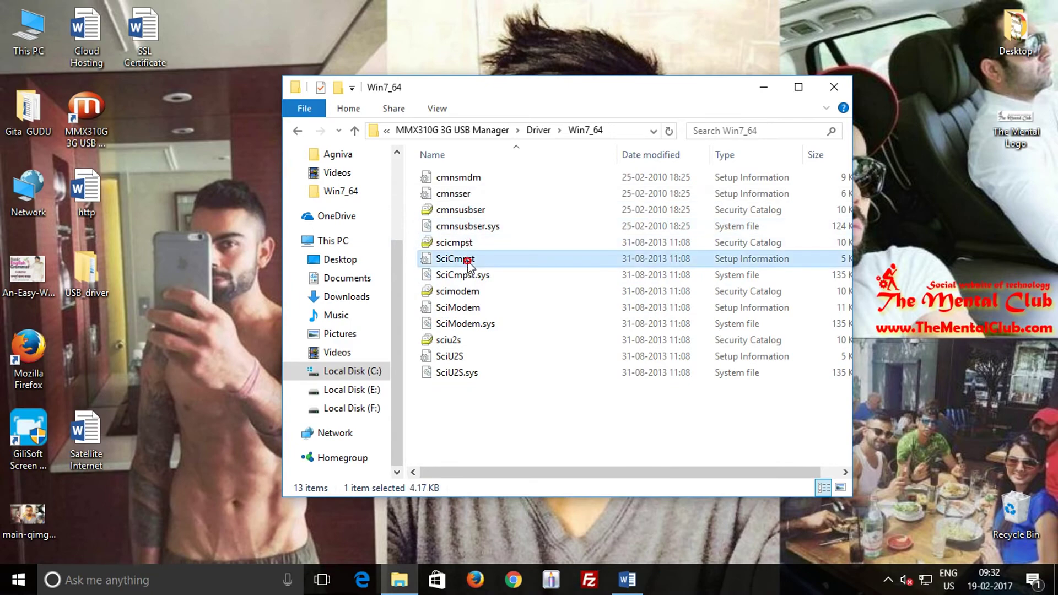
pyautogui.rightClick(467, 260)
pyautogui.click(512, 261)
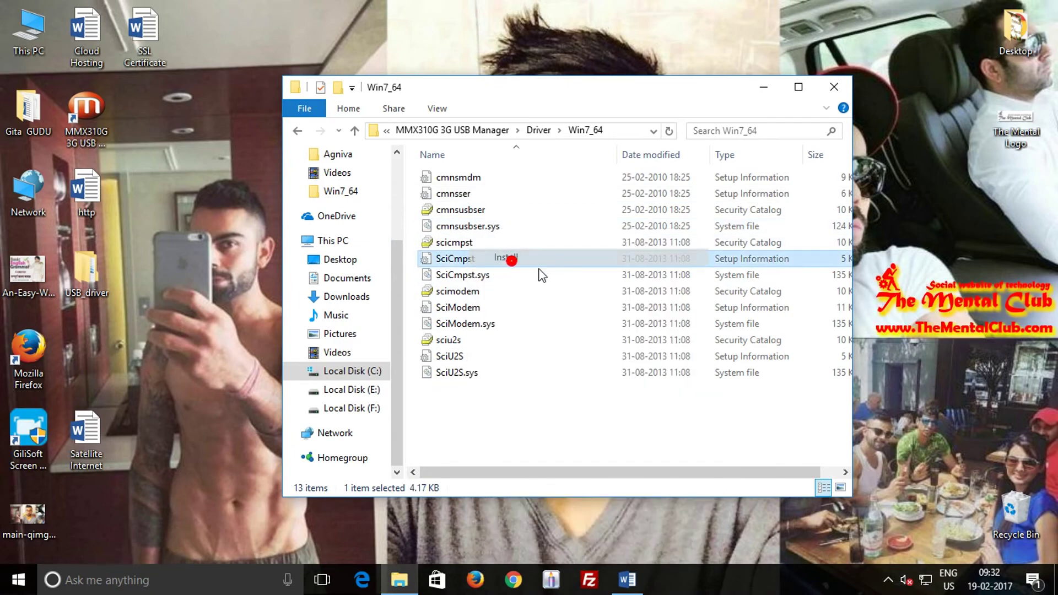
pyautogui.click(626, 303)
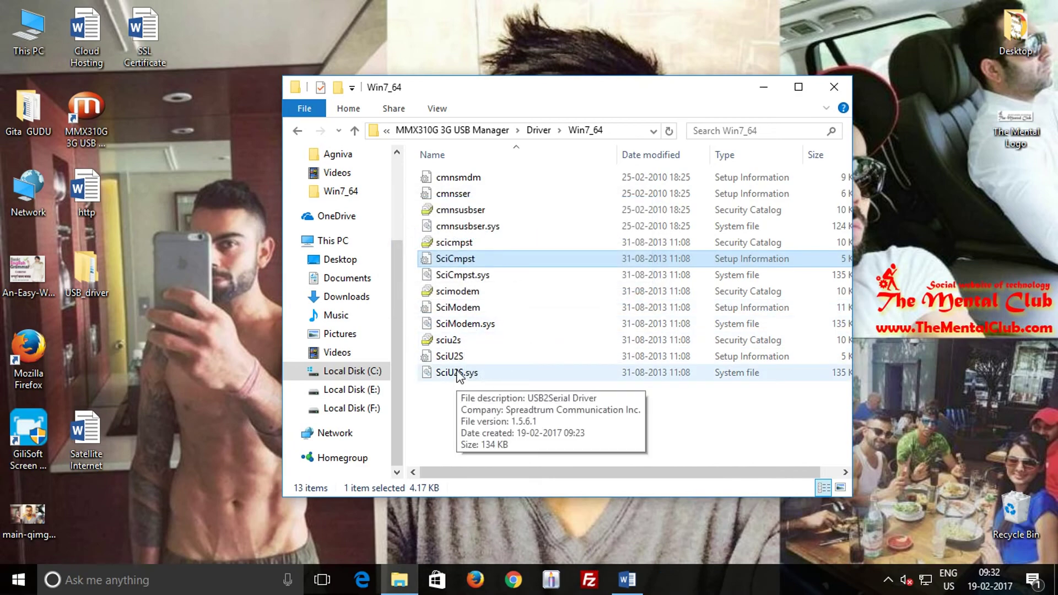
pyautogui.click(450, 356)
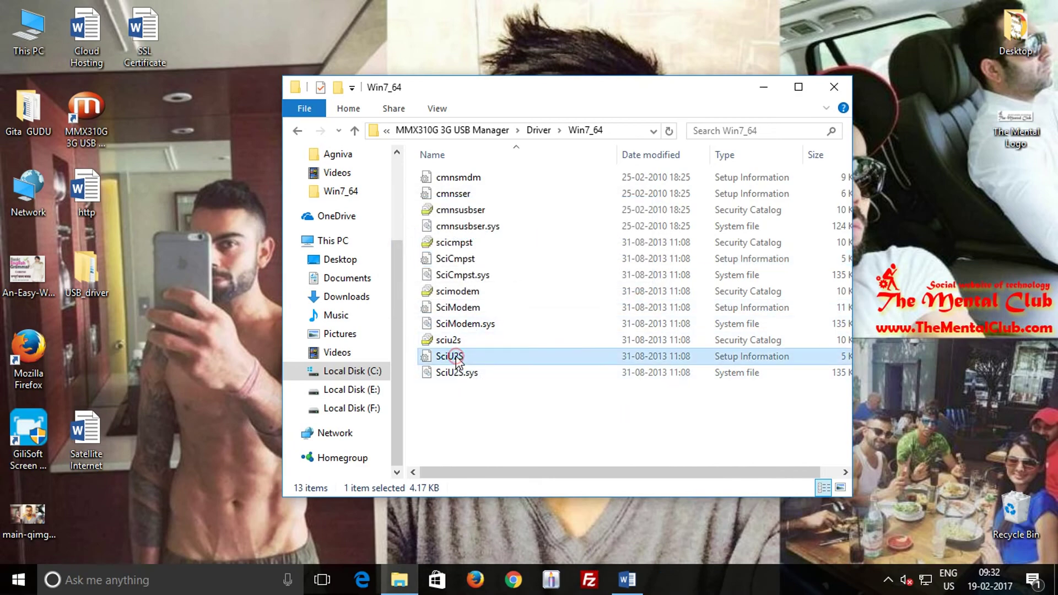
pyautogui.rightClick(457, 361)
pyautogui.click(499, 52)
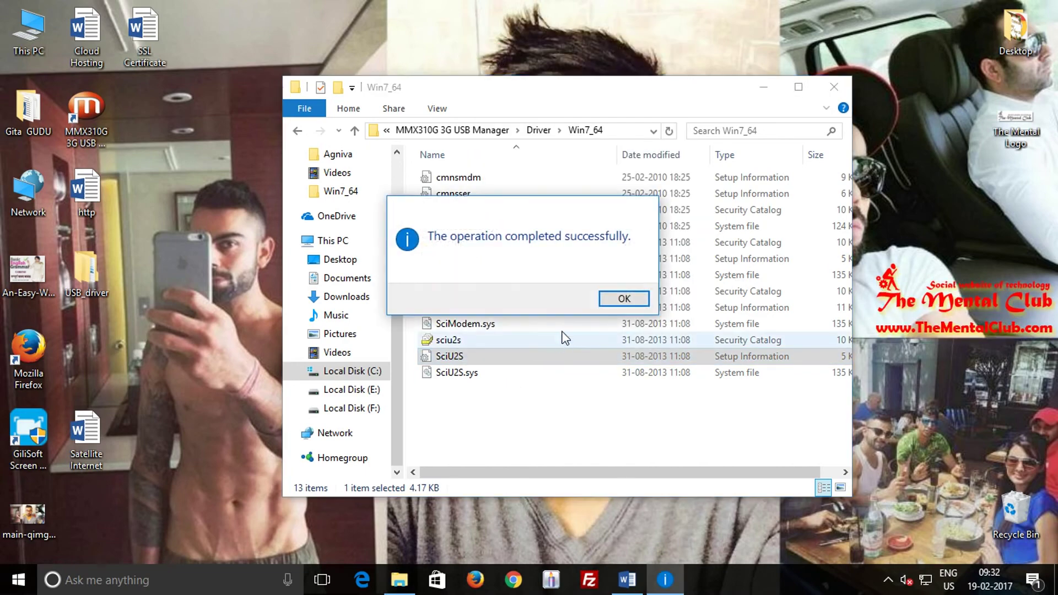
pyautogui.click(624, 299)
# Step: Install the SciModem setup information file, confirm success, and close the Win7_64 folder window
pyautogui.click(463, 308)
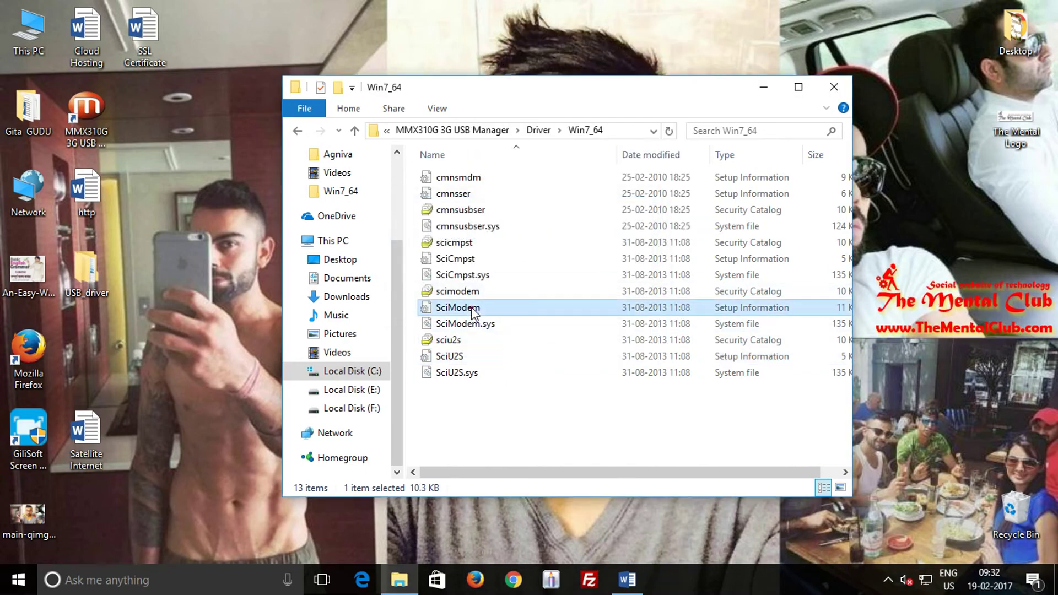
pyautogui.rightClick(471, 306)
pyautogui.click(521, 259)
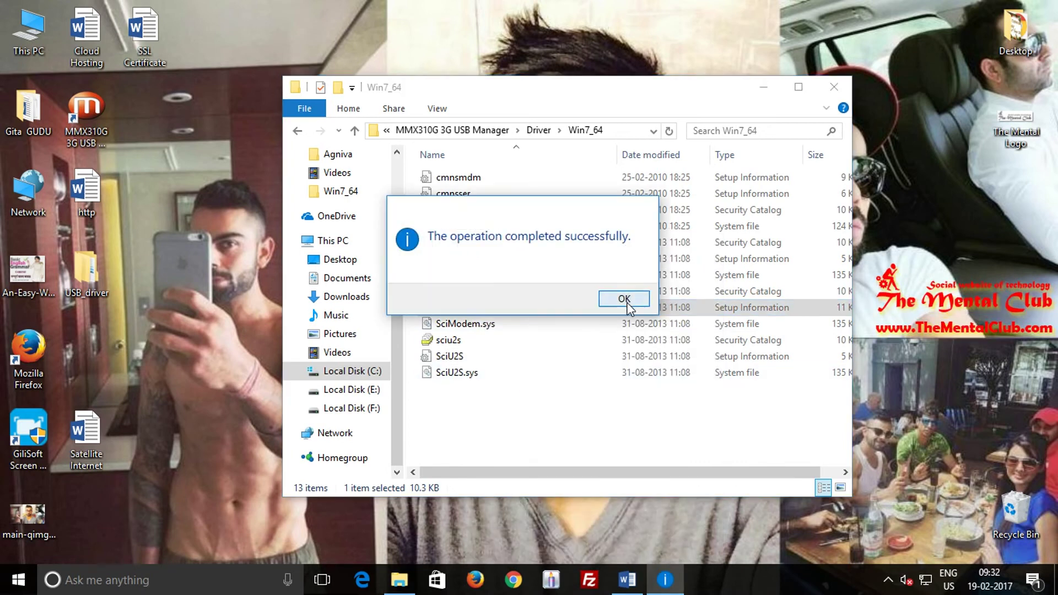
pyautogui.click(624, 298)
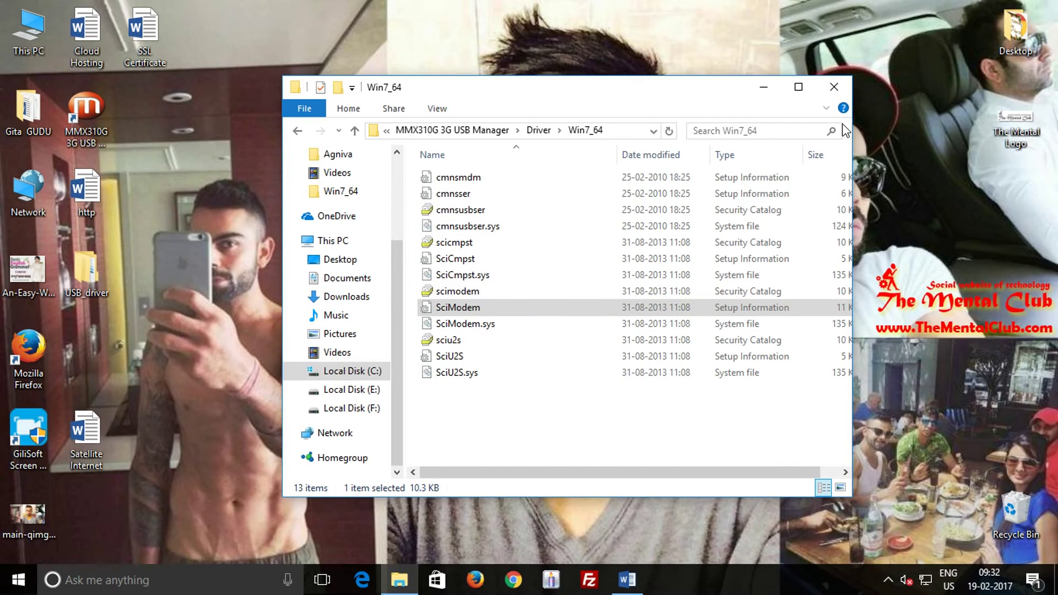
pyautogui.click(838, 87)
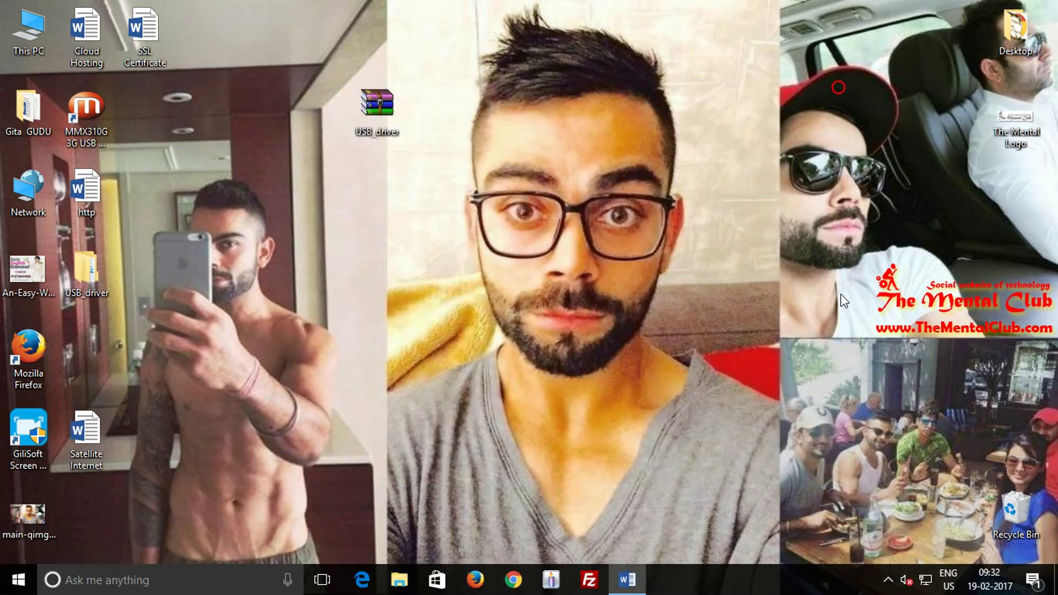
# Step: Check the tray overflow icons, then launch MMX310G 3G USB Manager from its desktop shortcut
pyautogui.click(889, 579)
pyautogui.click(69, 137)
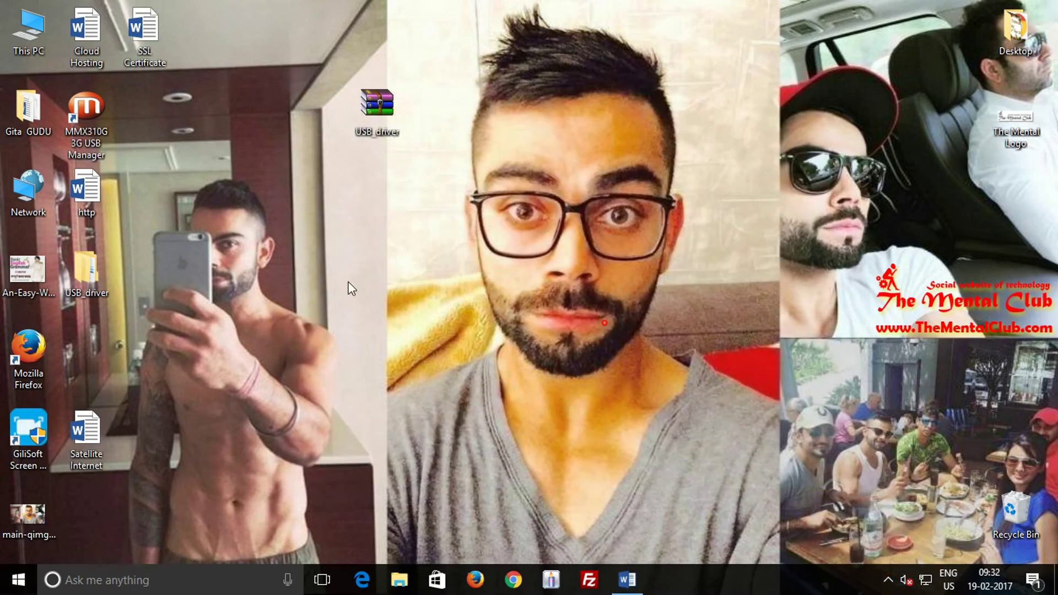
pyautogui.doubleClick(79, 115)
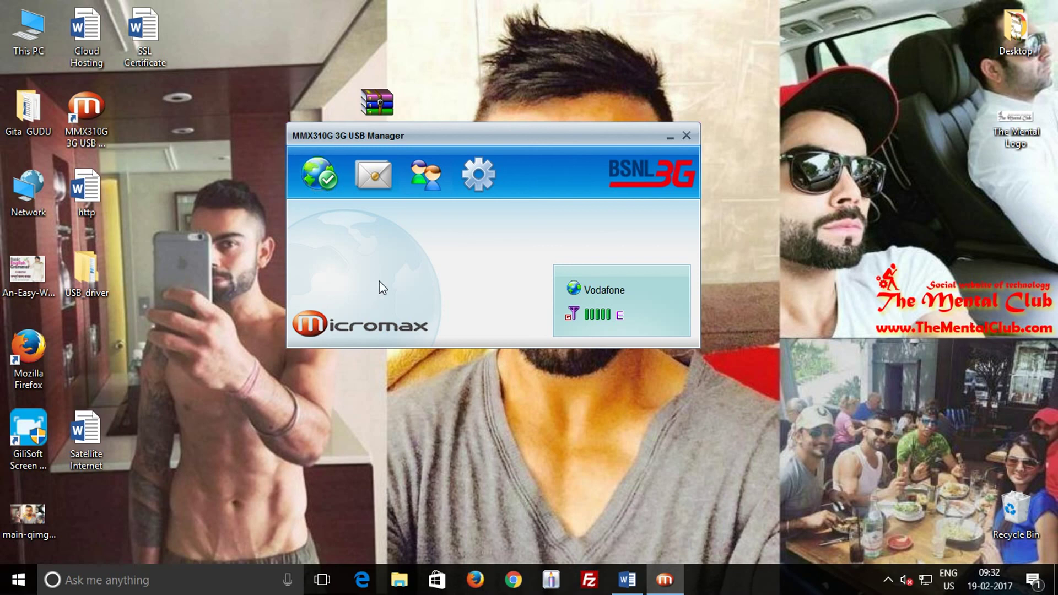
pyautogui.moveTo(443, 134)
pyautogui.mouseDown()
pyautogui.moveTo(407, 132)
pyautogui.moveTo(409, 154)
pyautogui.mouseUp()
pyautogui.click(447, 194)
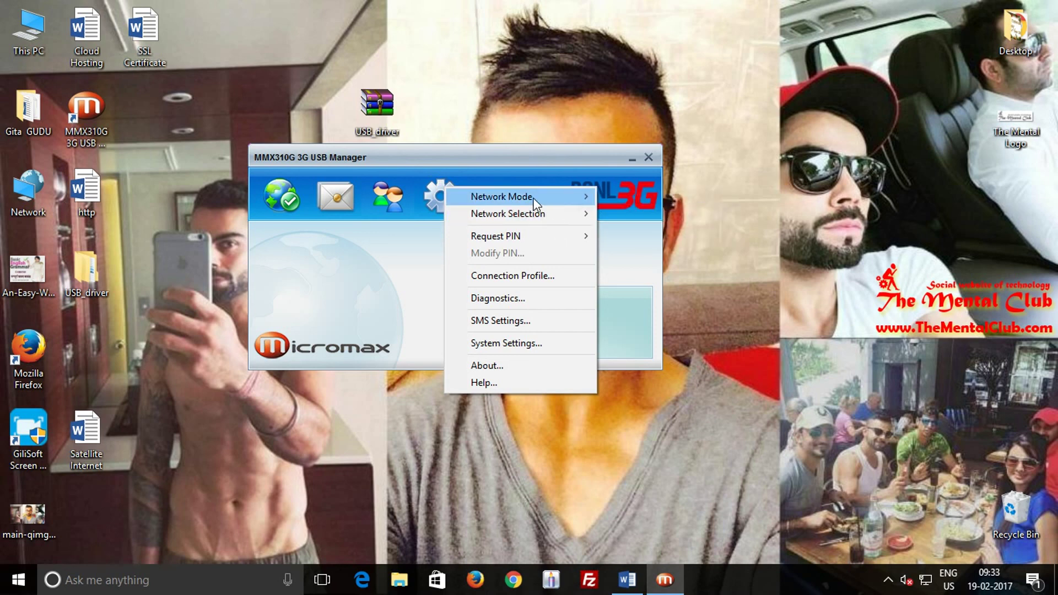
pyautogui.click(515, 278)
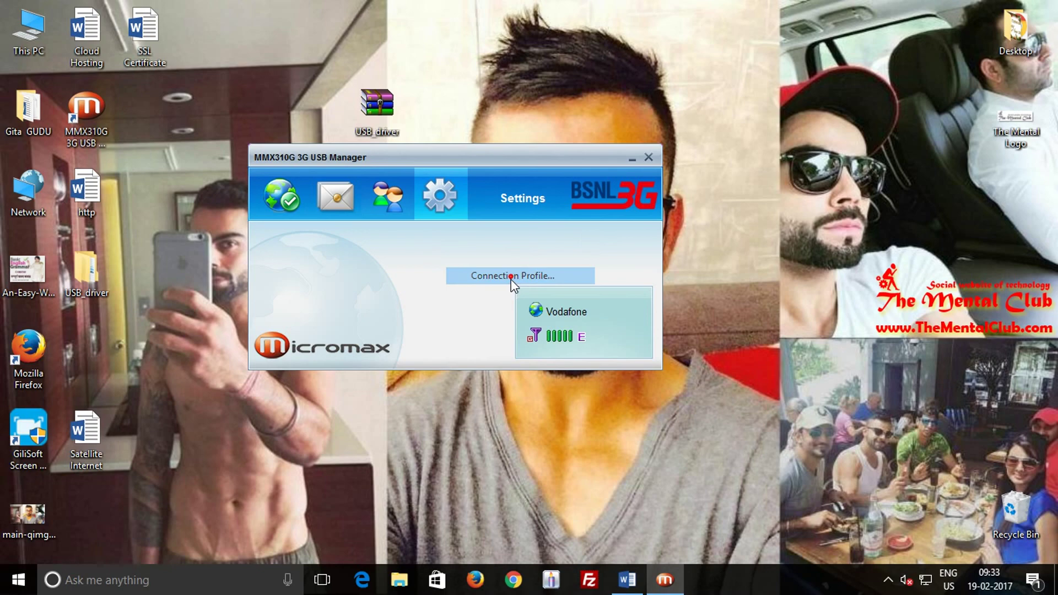
pyautogui.moveTo(383, 85); pyautogui.dragTo(669, 108)
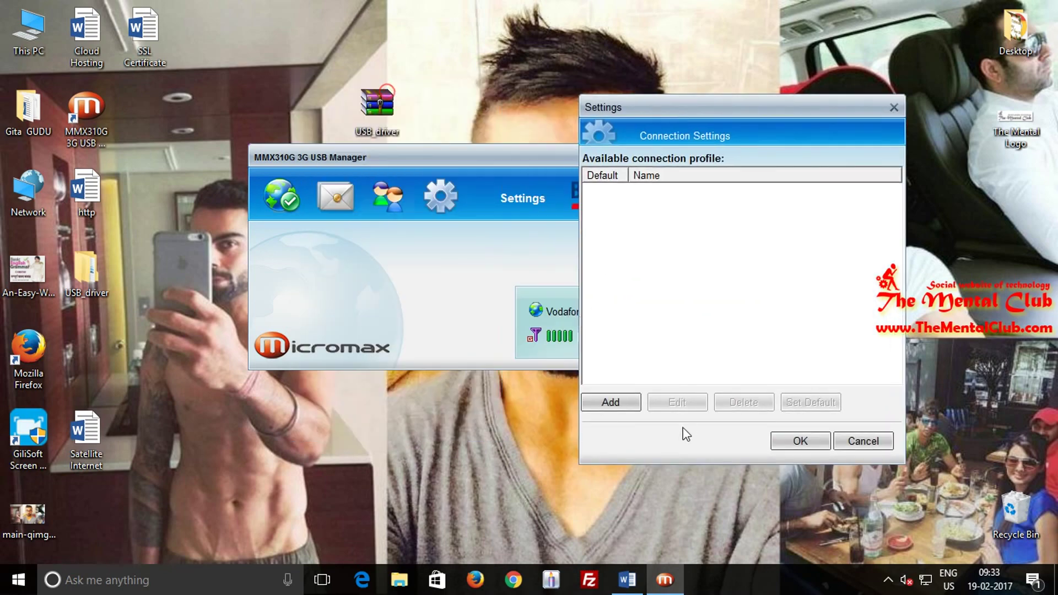
pyautogui.click(608, 403)
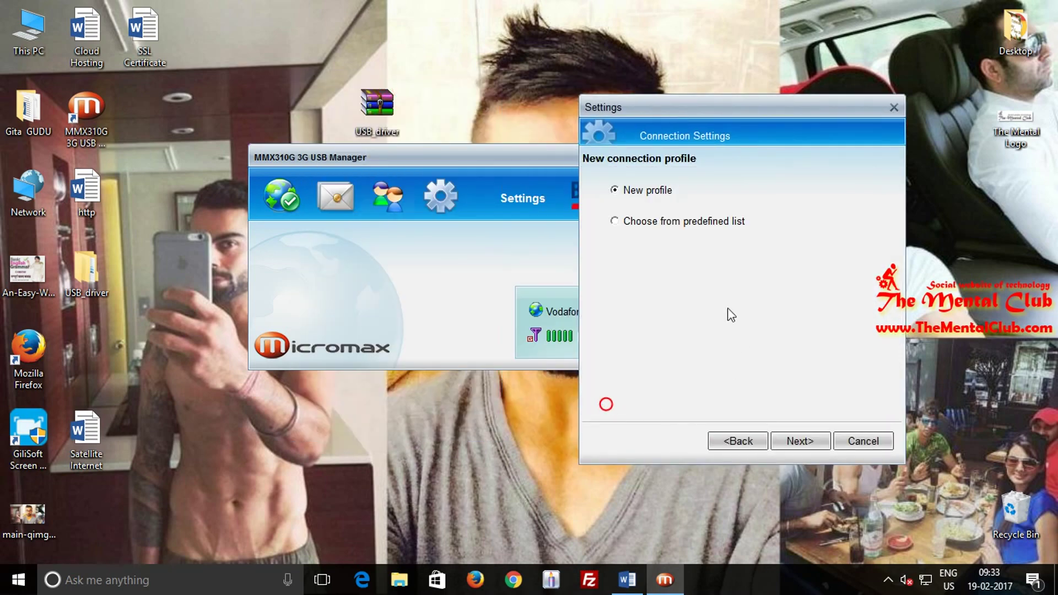
pyautogui.click(800, 441)
pyautogui.click(738, 440)
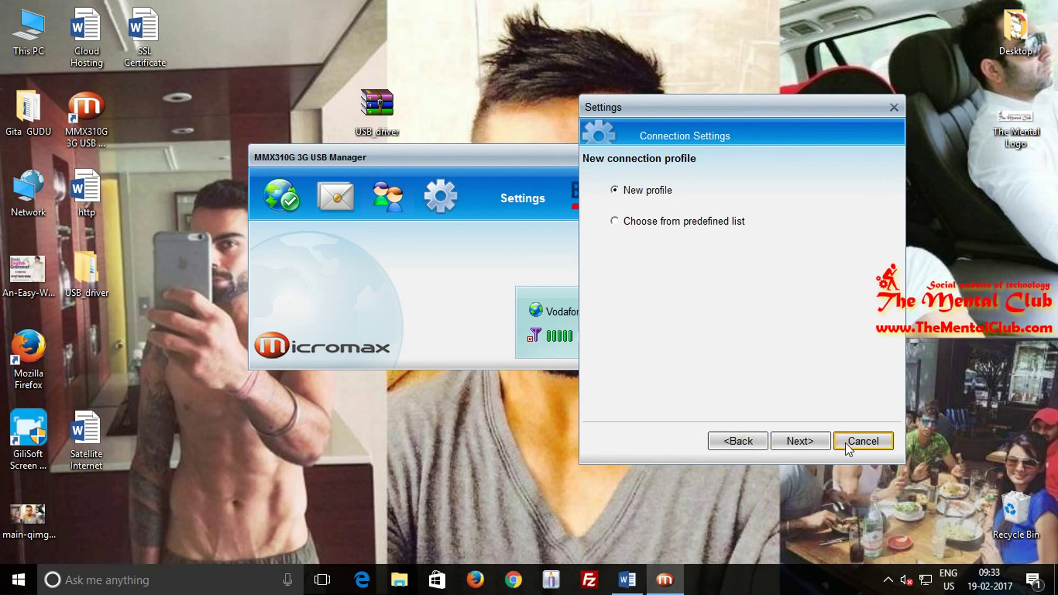
pyautogui.click(863, 441)
pyautogui.click(863, 441)
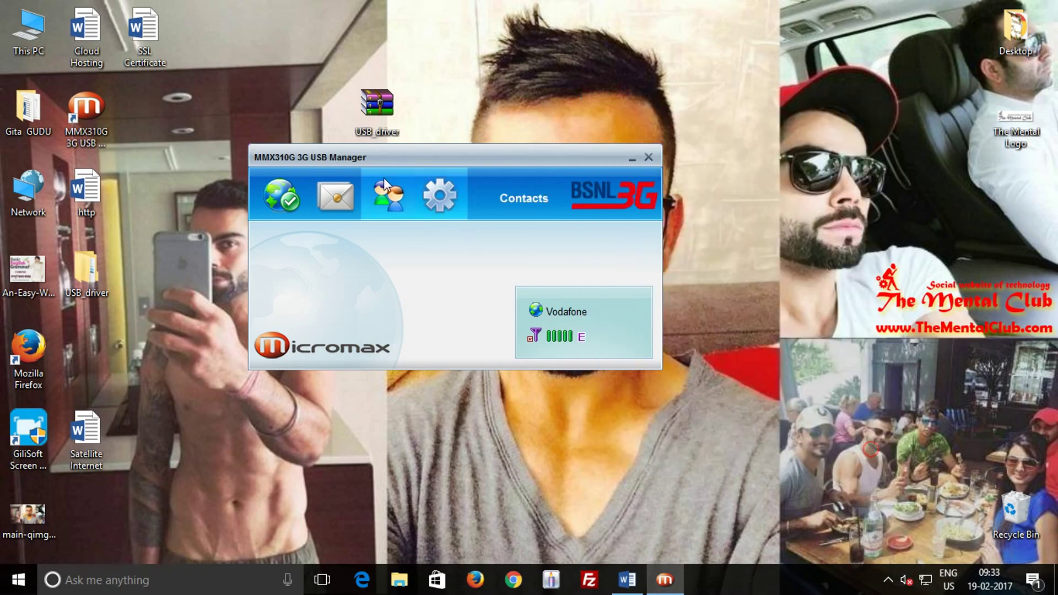
pyautogui.moveTo(383, 163); pyautogui.dragTo(460, 198)
pyautogui.rightClick(545, 107)
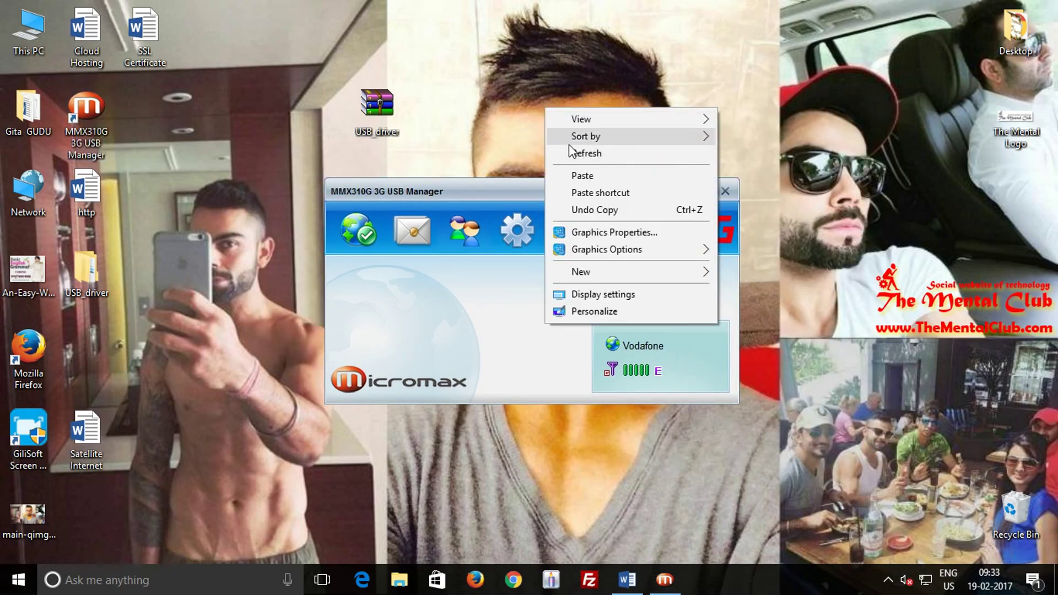
pyautogui.click(570, 150)
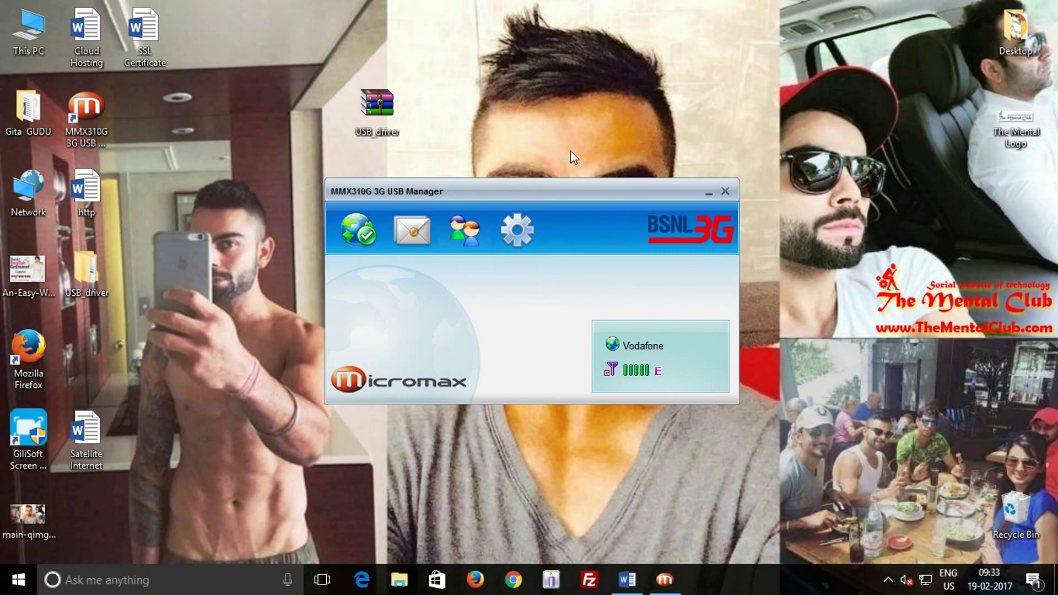